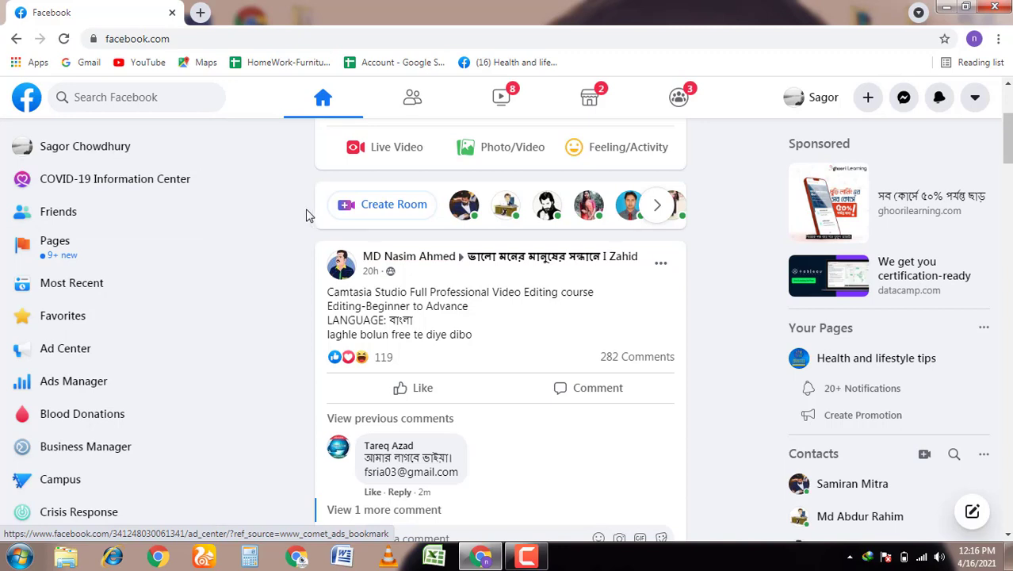
Open the list of managed Pages and start creating a new Page
{"action": "scroll", "coordinate": [262, 358], "scroll_direction": "up", "scroll_amount": 1}
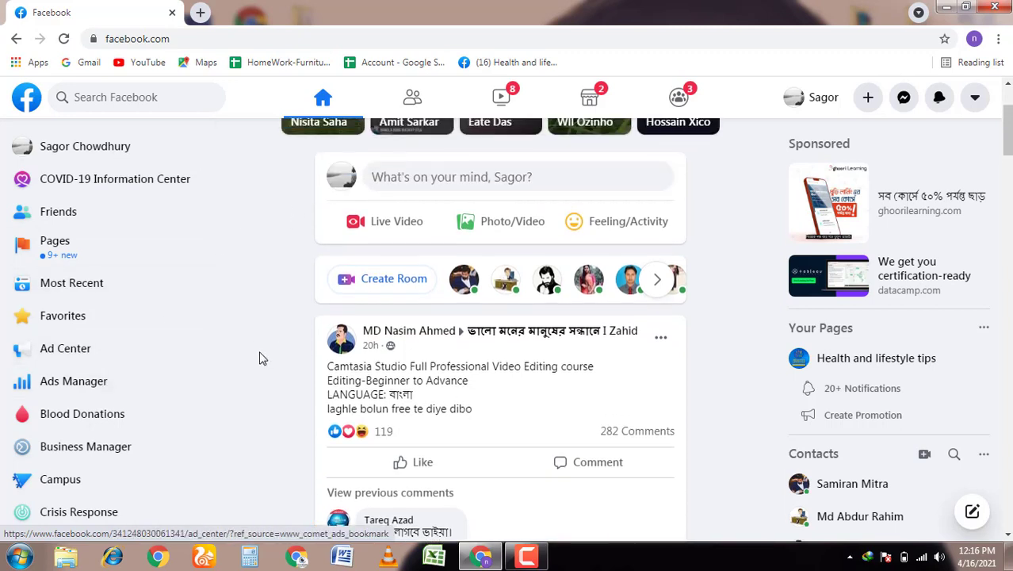
{"action": "scroll", "coordinate": [261, 359], "scroll_direction": "down", "scroll_amount": 2}
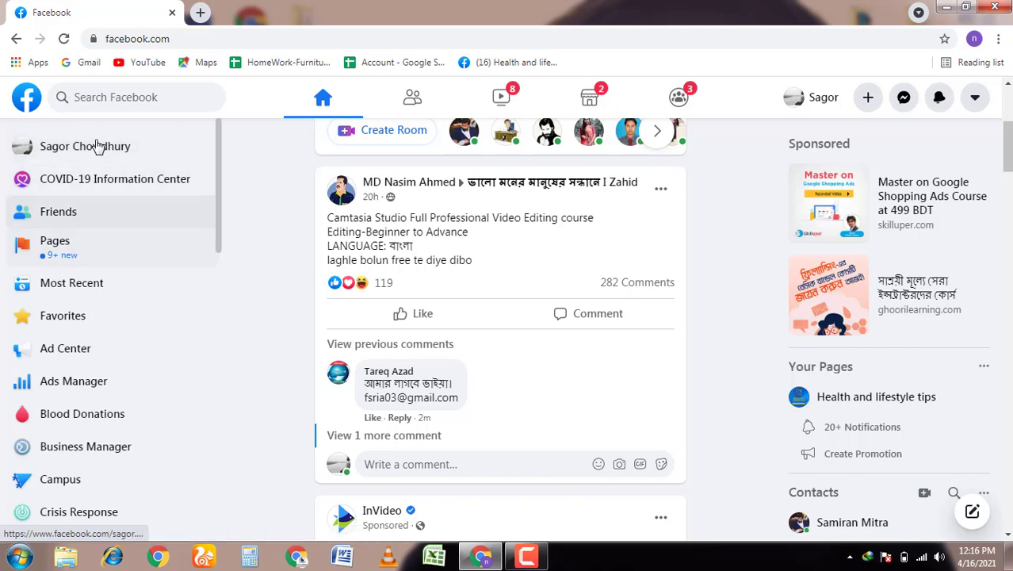
{"action": "left_click", "coordinate": [85, 253]}
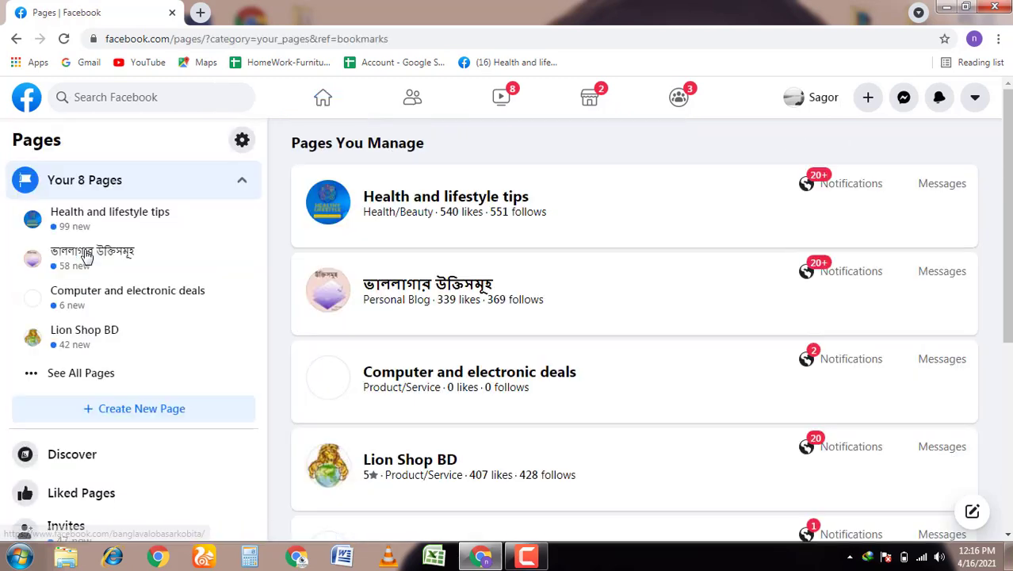
{"action": "scroll", "coordinate": [95, 265], "scroll_direction": "down", "scroll_amount": 1}
{"action": "scroll", "coordinate": [451, 323], "scroll_direction": "down", "scroll_amount": 3}
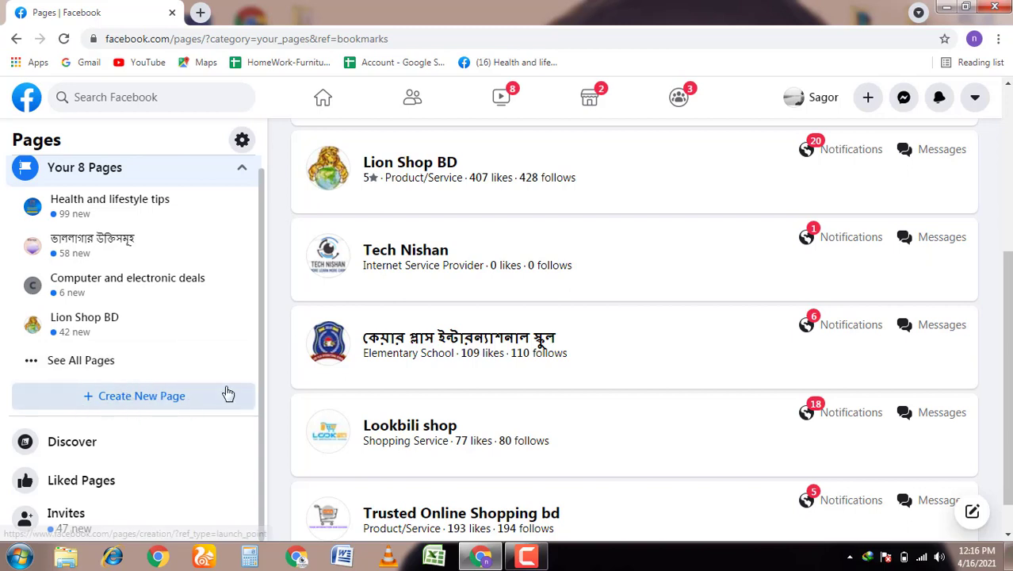
{"action": "scroll", "coordinate": [226, 391], "scroll_direction": "up", "scroll_amount": 1}
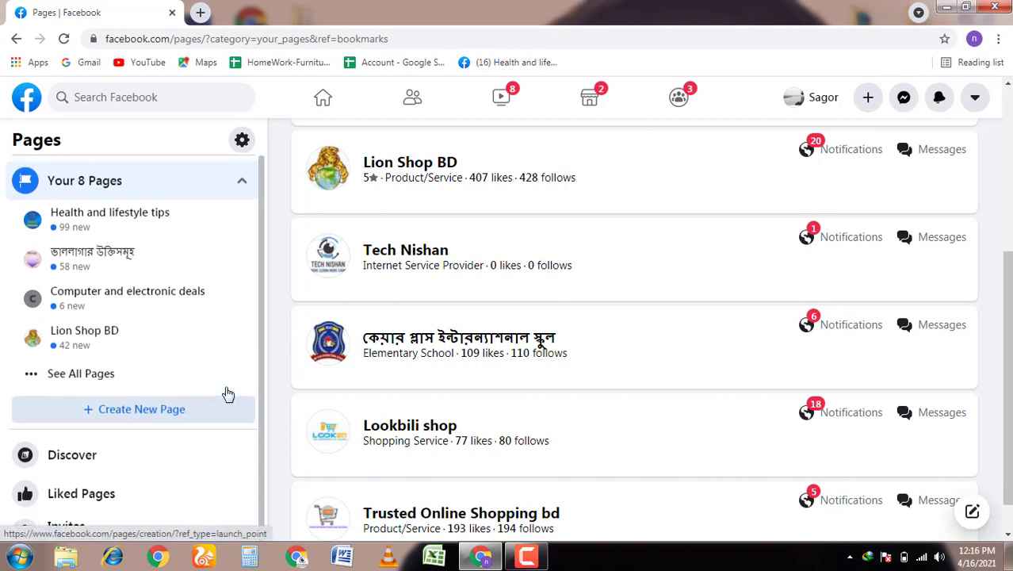
{"action": "left_click", "coordinate": [142, 414]}
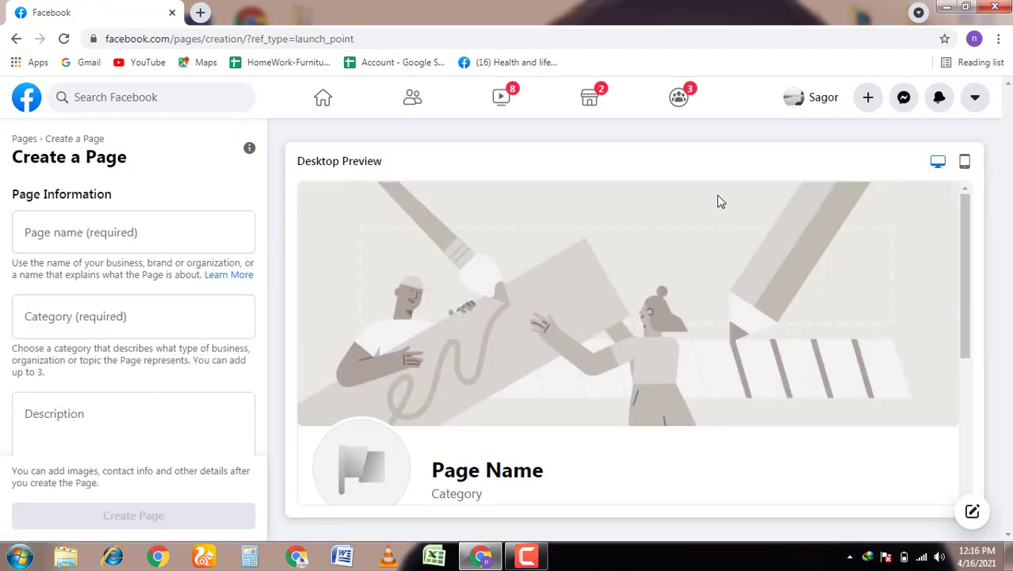
Switch to the New Text Document file on the desktop and copy the prepared page name from it
{"action": "left_click", "coordinate": [99, 238]}
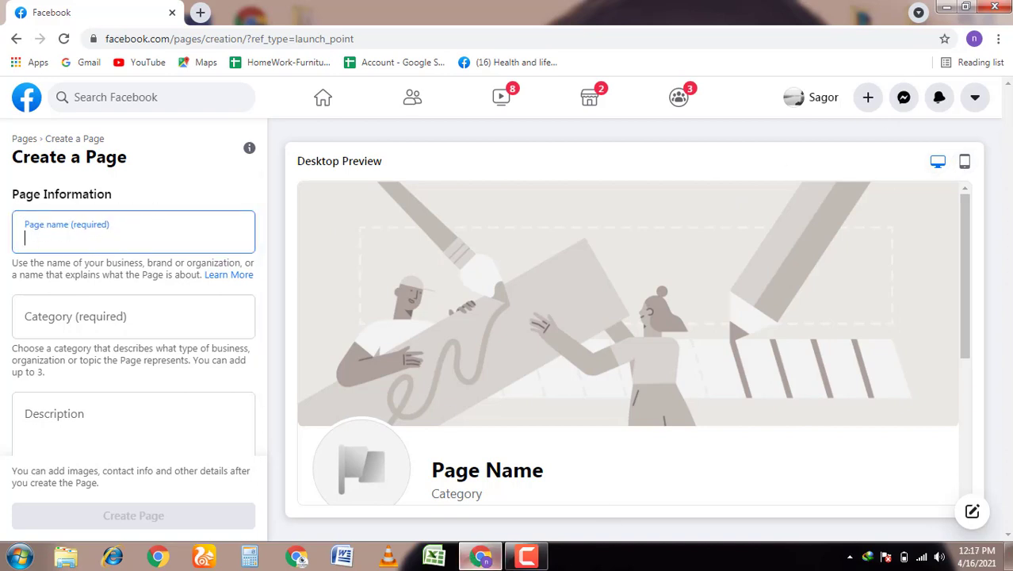
{"action": "left_click", "coordinate": [946, 8]}
{"action": "double_click", "coordinate": [305, 111]}
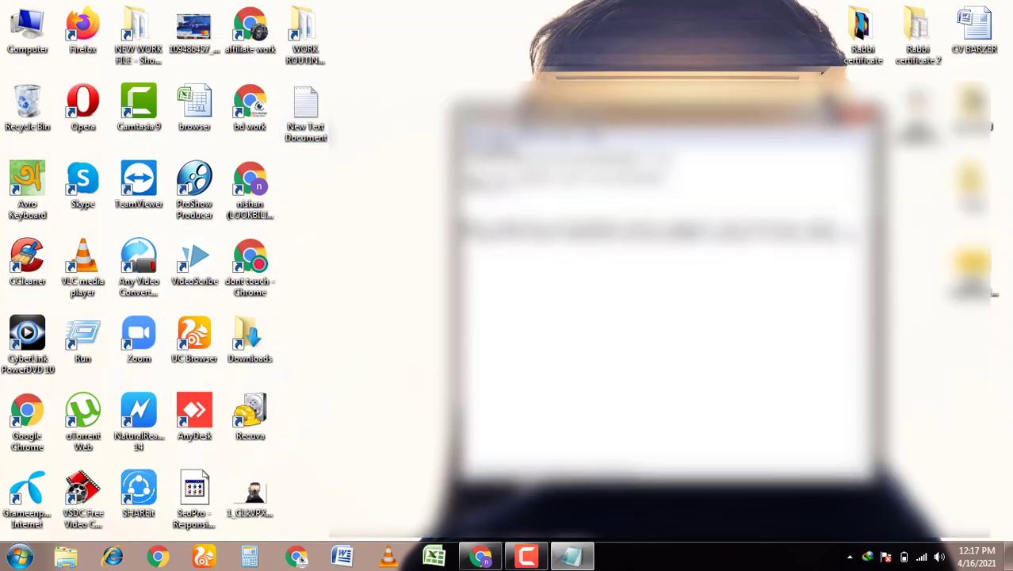
{"action": "left_click_drag", "start_coordinate": [465, 229], "coordinate": [746, 229]}
{"action": "left_click", "coordinate": [700, 227]}
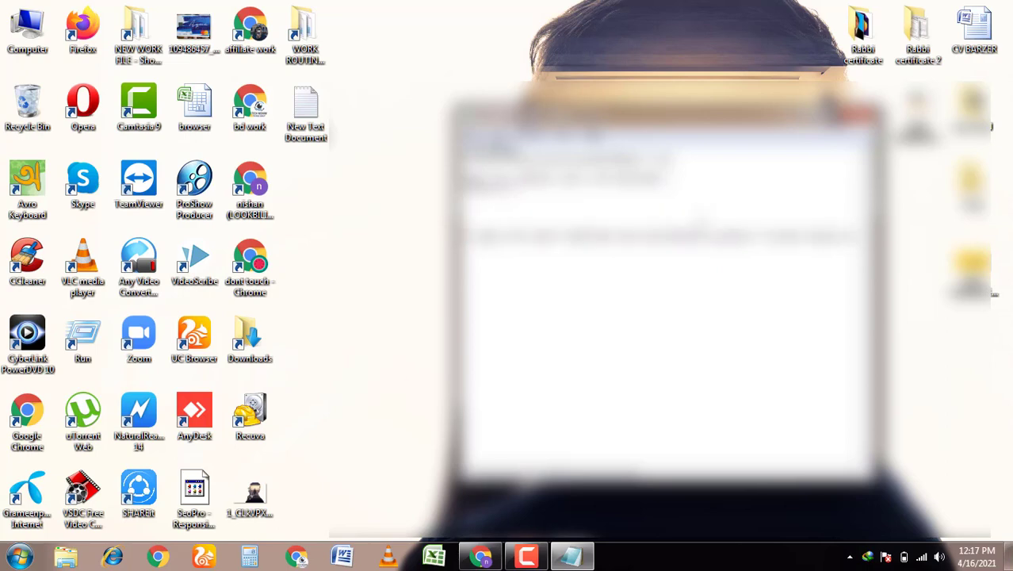
{"action": "left_click_drag", "start_coordinate": [465, 229], "coordinate": [660, 229]}
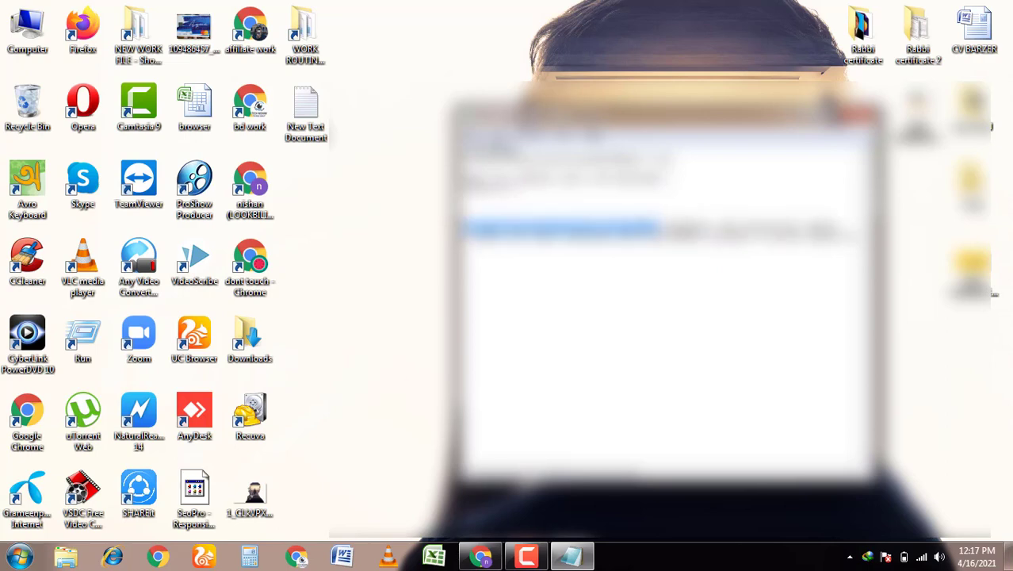
{"action": "right_click", "coordinate": [576, 226]}
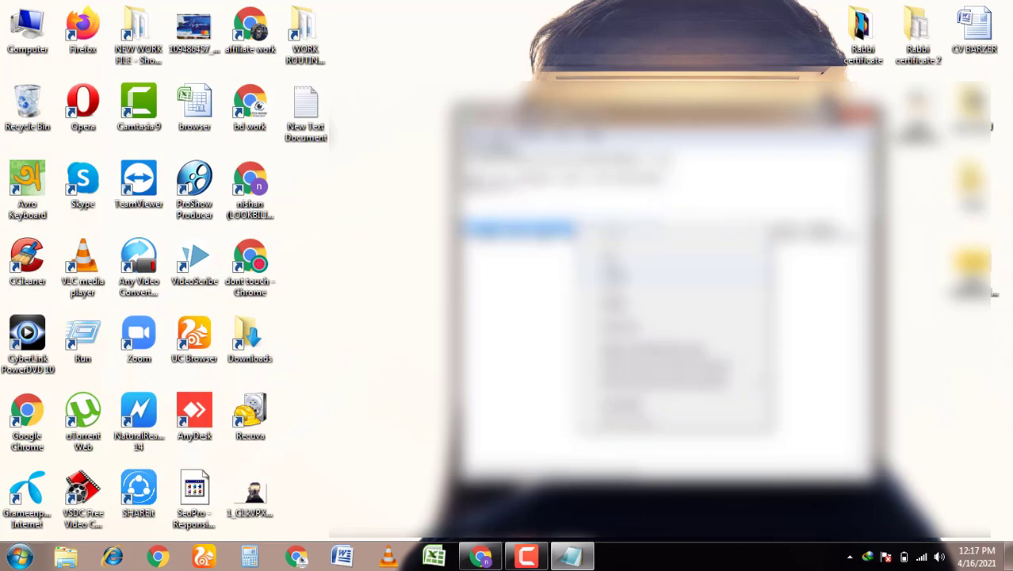
{"action": "left_click", "coordinate": [613, 274]}
{"action": "left_click", "coordinate": [807, 113]}
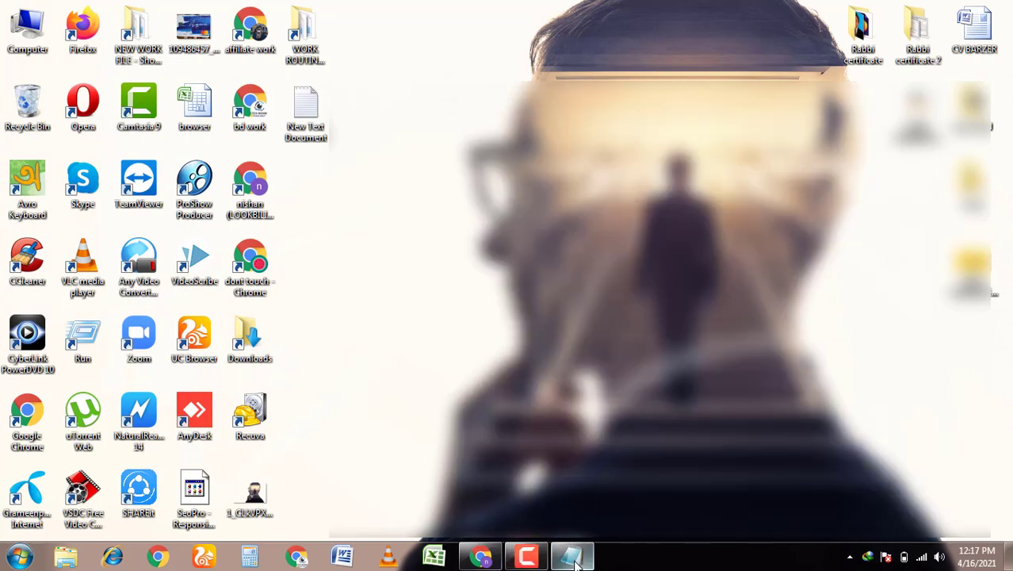
Return to the Create a Page form in Chrome and paste "BEST COMPUTER & ELECTRONICS DEALS" as the page name
{"action": "left_click", "coordinate": [481, 557]}
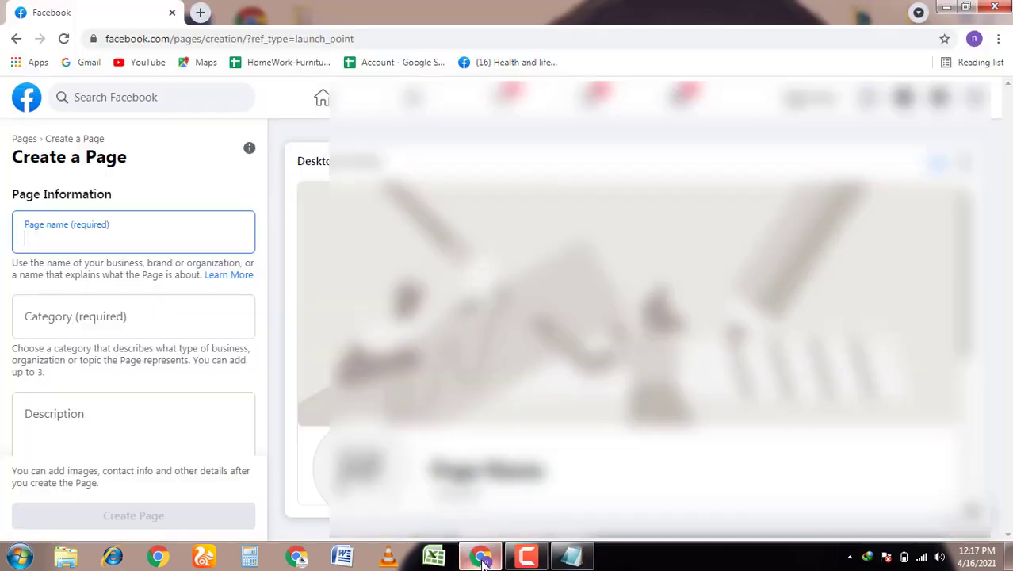
{"action": "right_click", "coordinate": [63, 242]}
{"action": "left_click", "coordinate": [108, 330]}
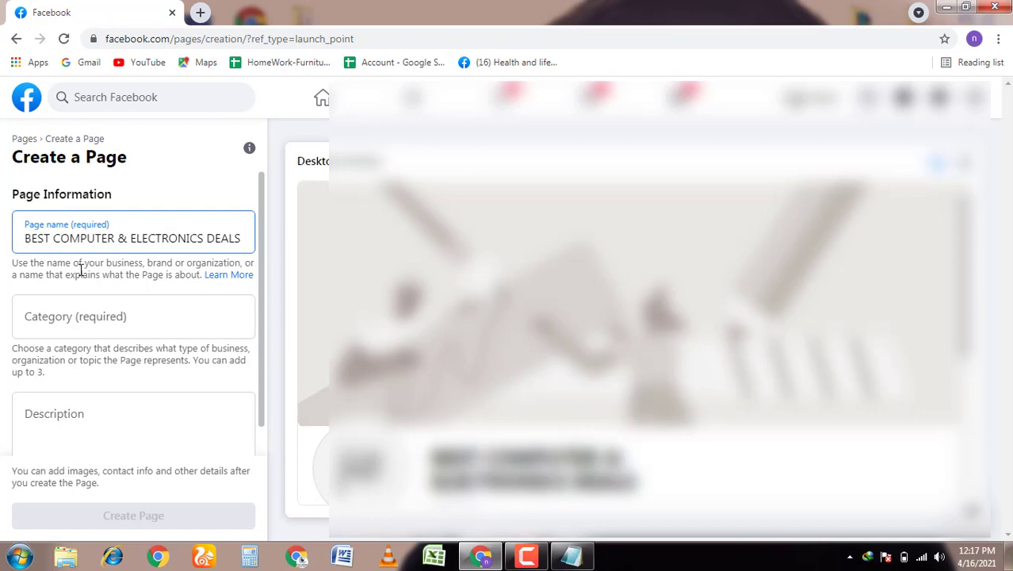
Search the page categories for "computer" and add Computers & Internet Website
{"action": "left_click", "coordinate": [89, 319]}
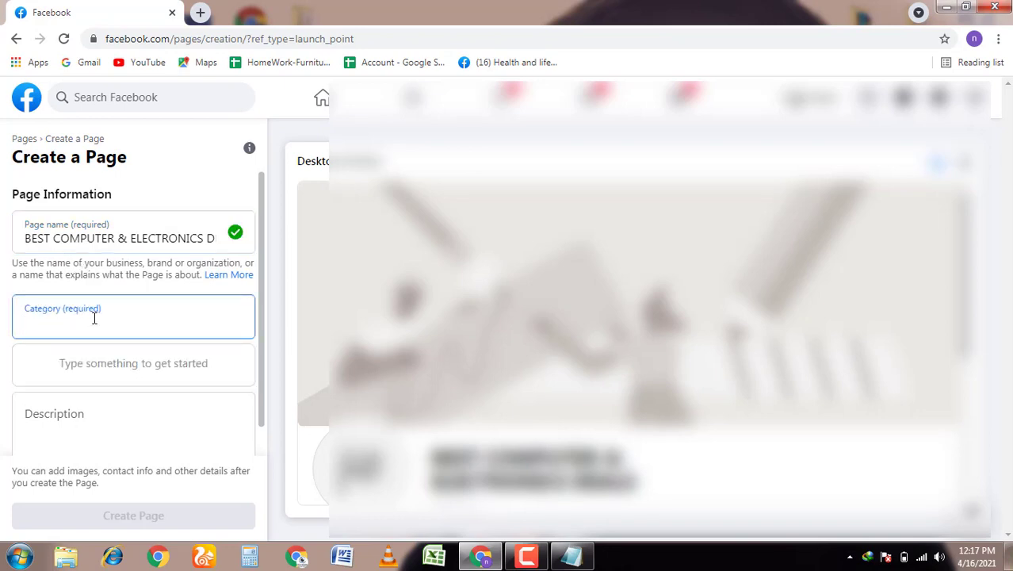
{"action": "type", "text": "com"}
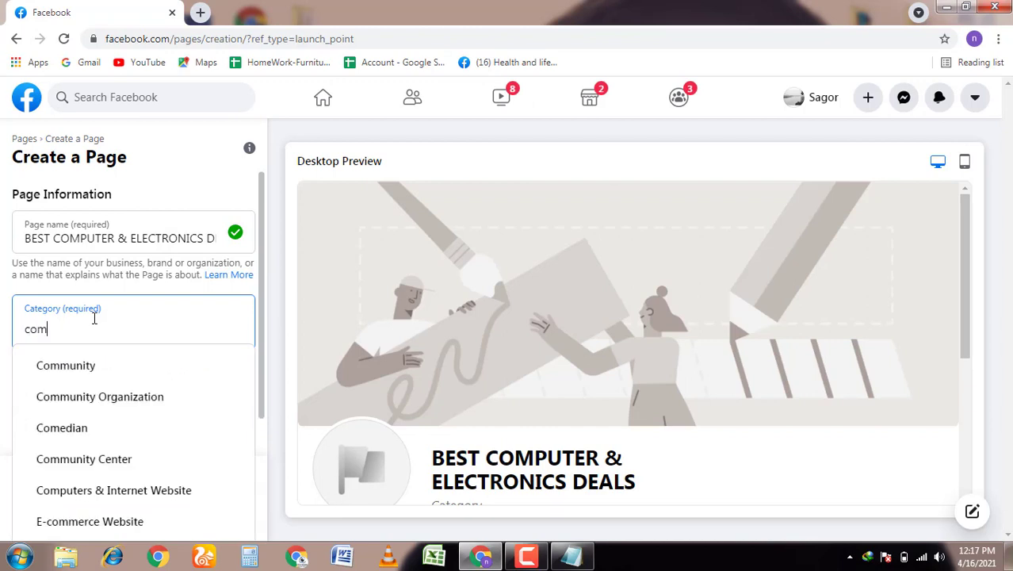
{"action": "type", "text": "puter"}
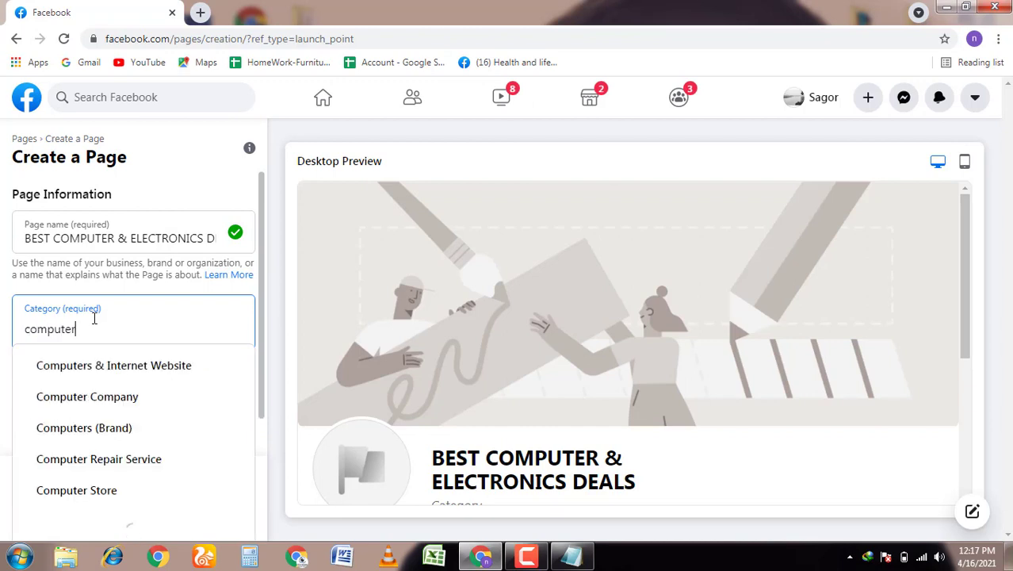
{"action": "left_click", "coordinate": [131, 364]}
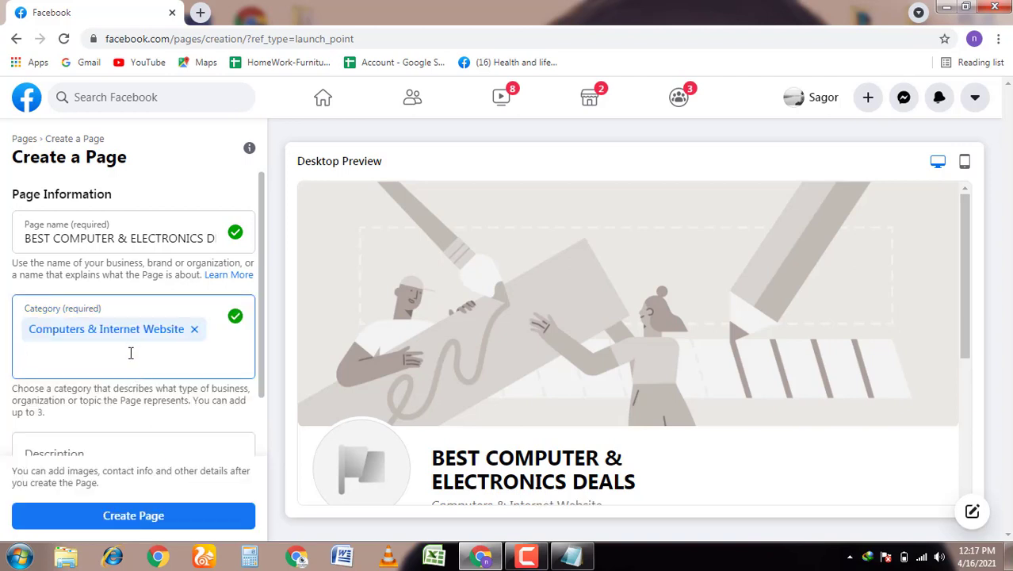
Add Computer Company as the second page category
{"action": "type", "text": "comm"}
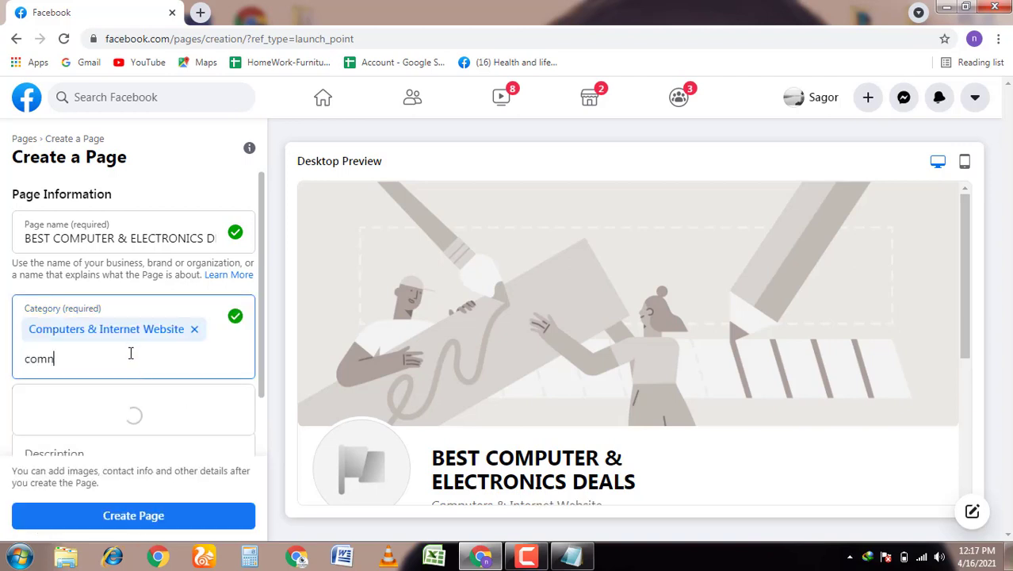
{"action": "key", "text": "BackSpace"}
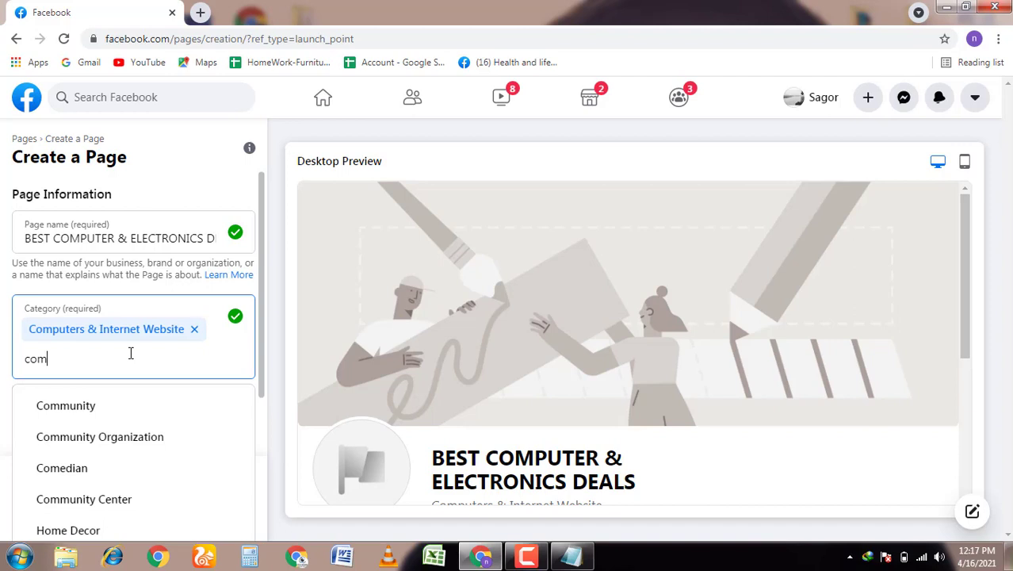
{"action": "type", "text": "mputer"}
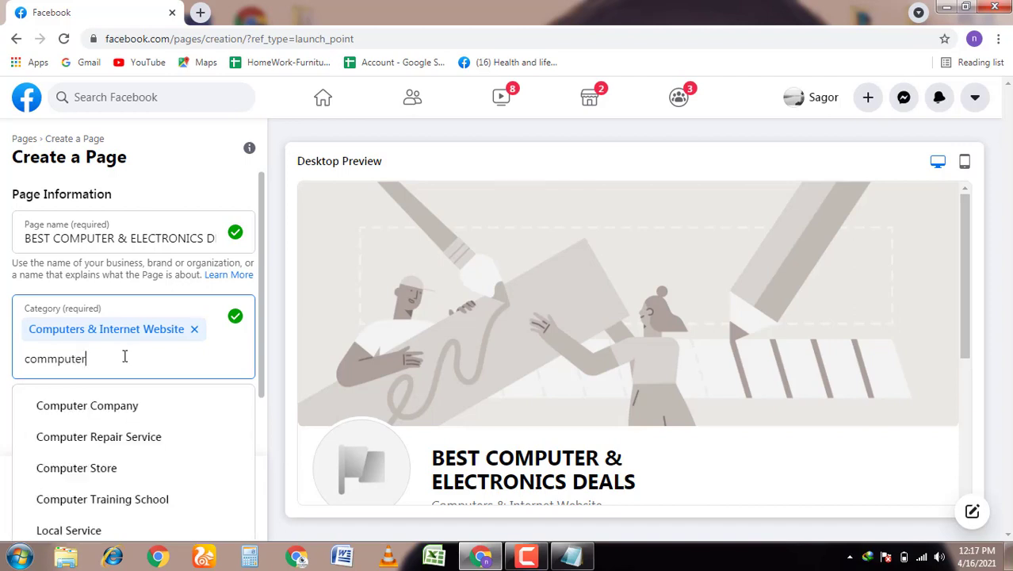
{"action": "left_click", "coordinate": [126, 412]}
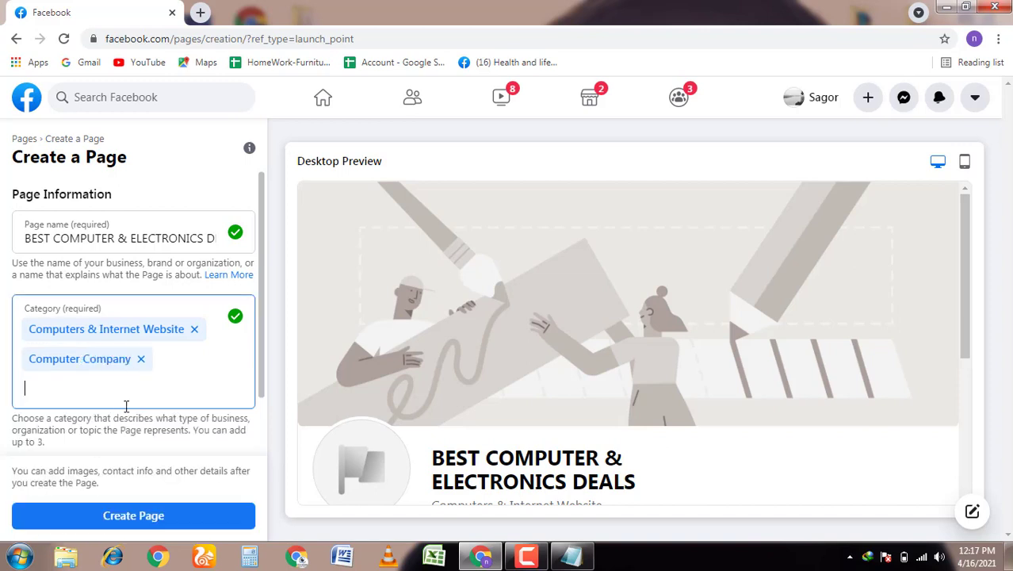
{"action": "type", "text": "co"}
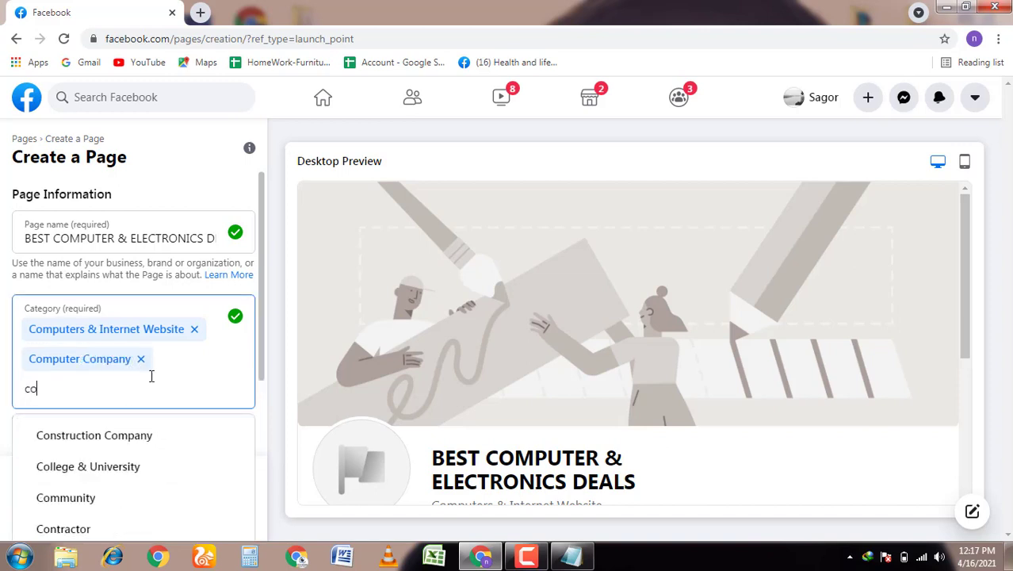
{"action": "type", "text": "mput"}
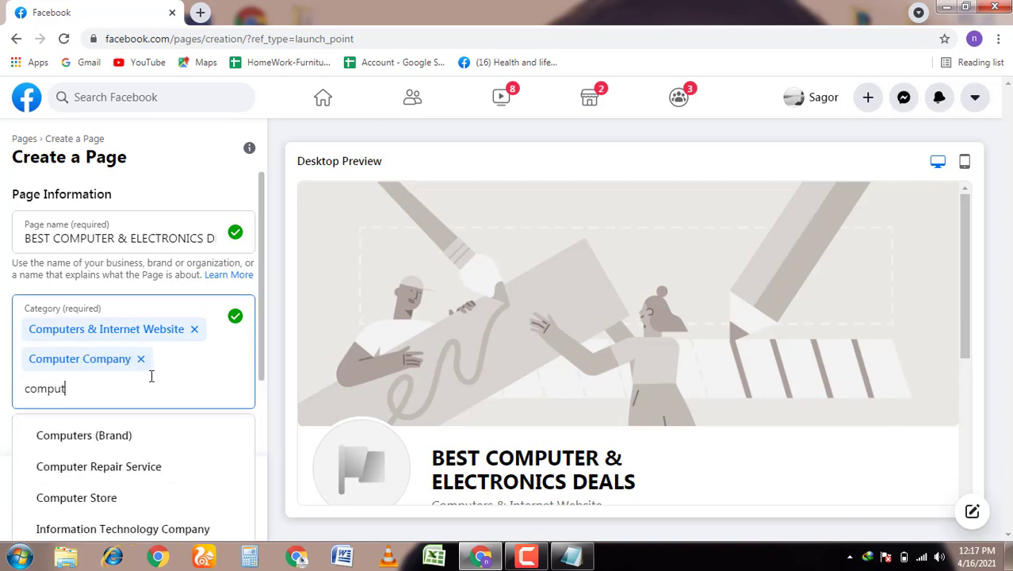
{"action": "type", "text": "er"}
{"action": "key", "text": "BackSpace"}
{"action": "key", "text": "BackSpace"}
{"action": "key", "text": "BackSpace"}
{"action": "key", "text": "BackSpace"}
{"action": "key", "text": "BackSpace"}
{"action": "key", "text": "BackSpace"}
{"action": "key", "text": "BackSpace"}
{"action": "key", "text": "BackSpace"}
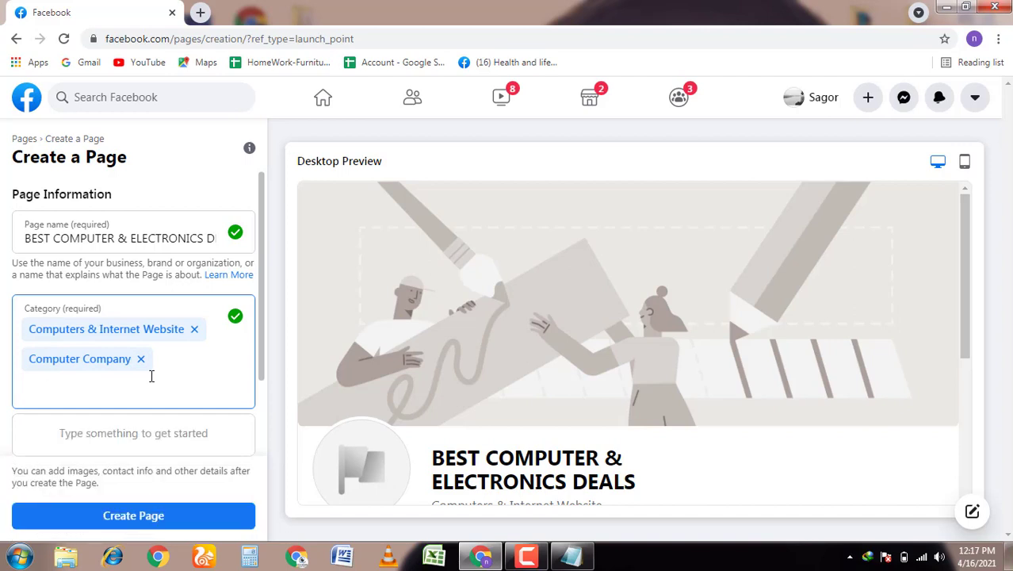
Search the page categories for "electro" and add Electronics Store as the third category
{"action": "type", "text": "elec"}
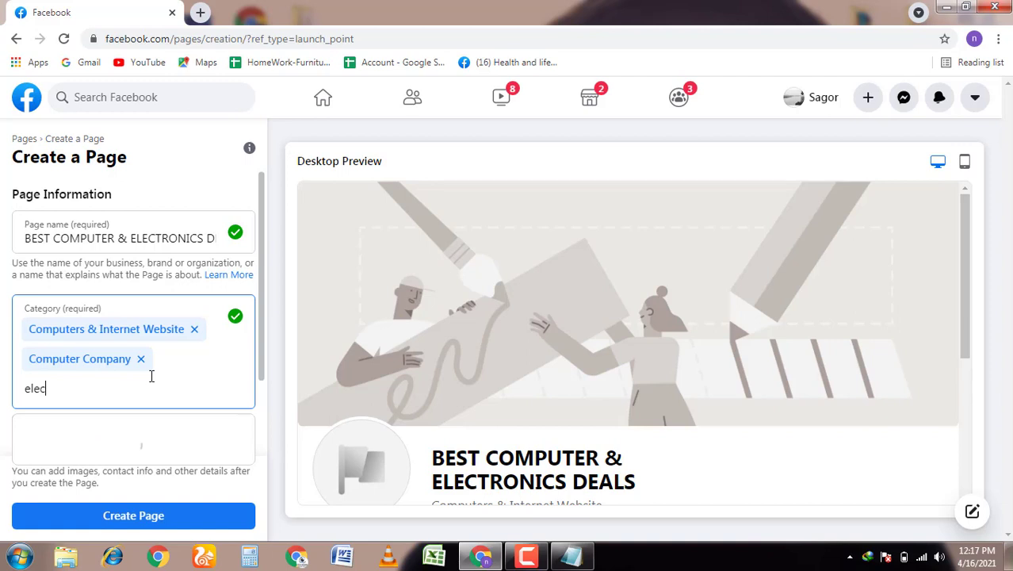
{"action": "type", "text": "tro"}
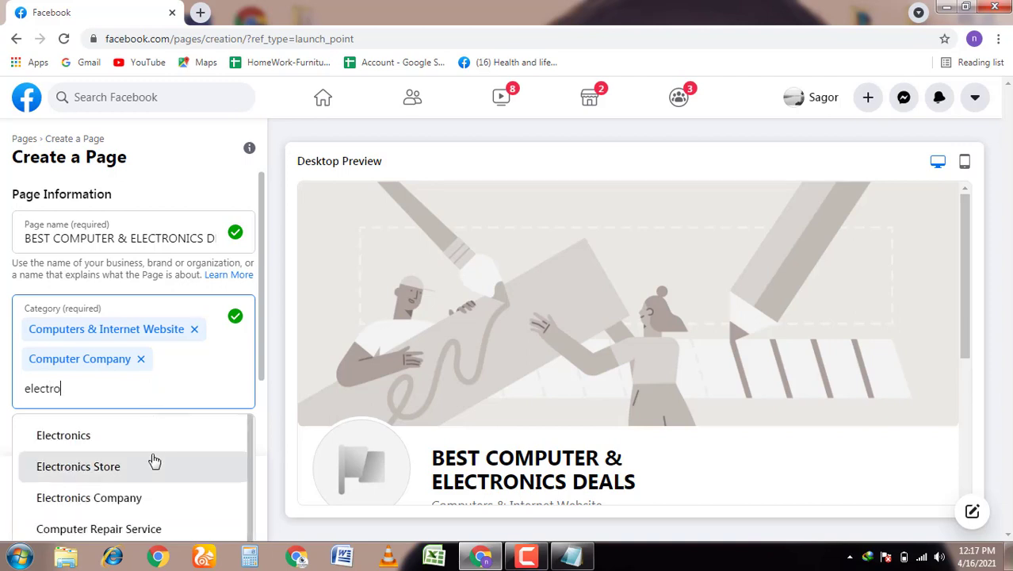
{"action": "scroll", "coordinate": [152, 466], "scroll_direction": "down", "scroll_amount": 1}
{"action": "left_click", "coordinate": [116, 432]}
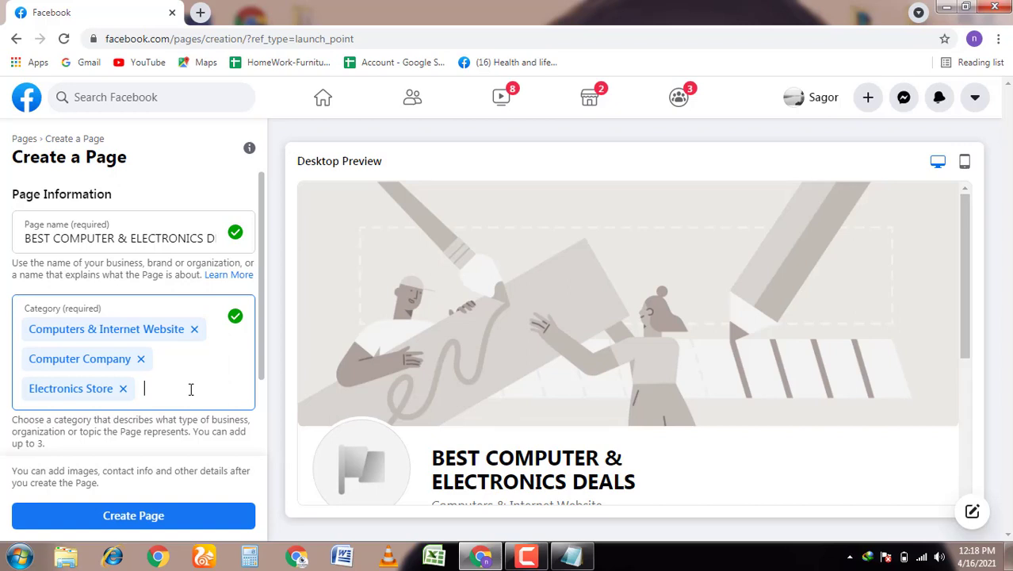
Try to add Shopping & Retail as a fourth page category
{"action": "type", "text": "el"}
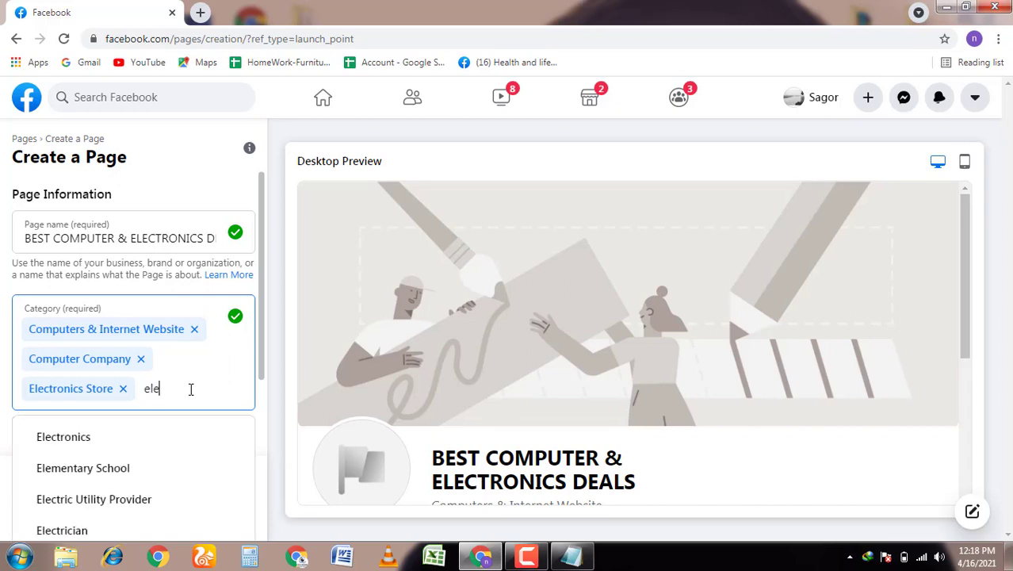
{"action": "type", "text": "elc"}
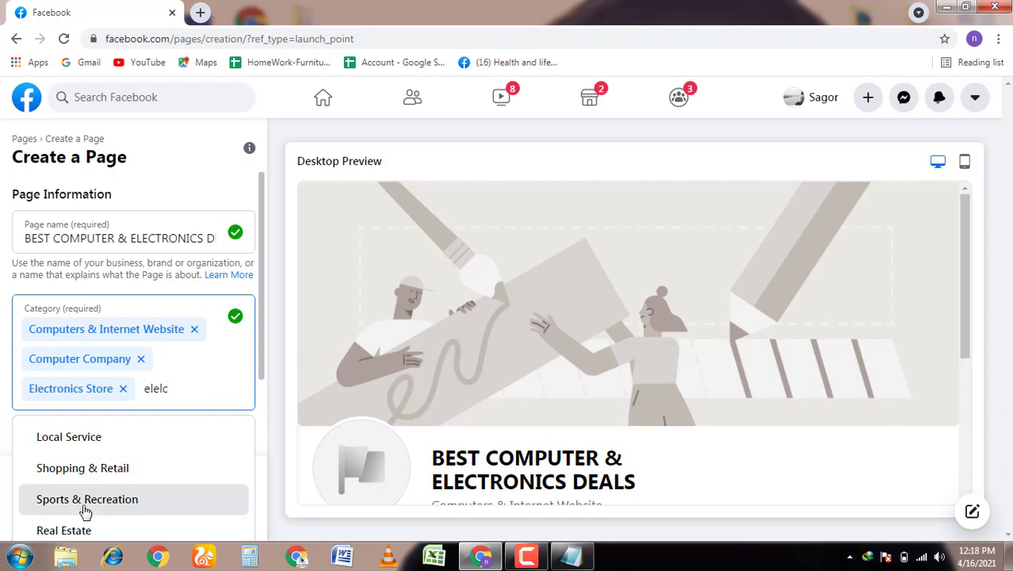
{"action": "left_click", "coordinate": [101, 474]}
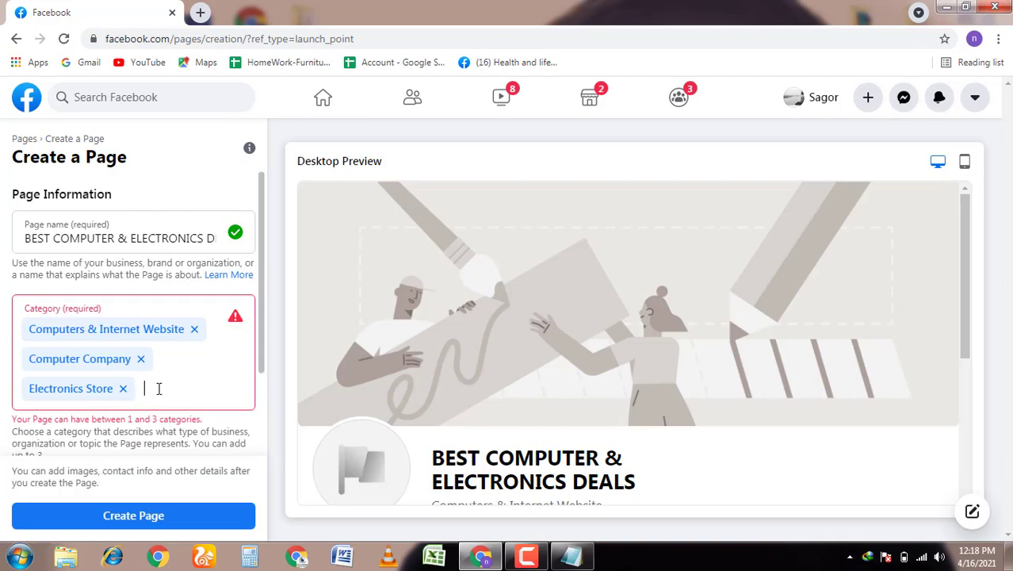
Remove the Electronics Store category and add it back by searching for "elec"
{"action": "key", "text": "BackSpace"}
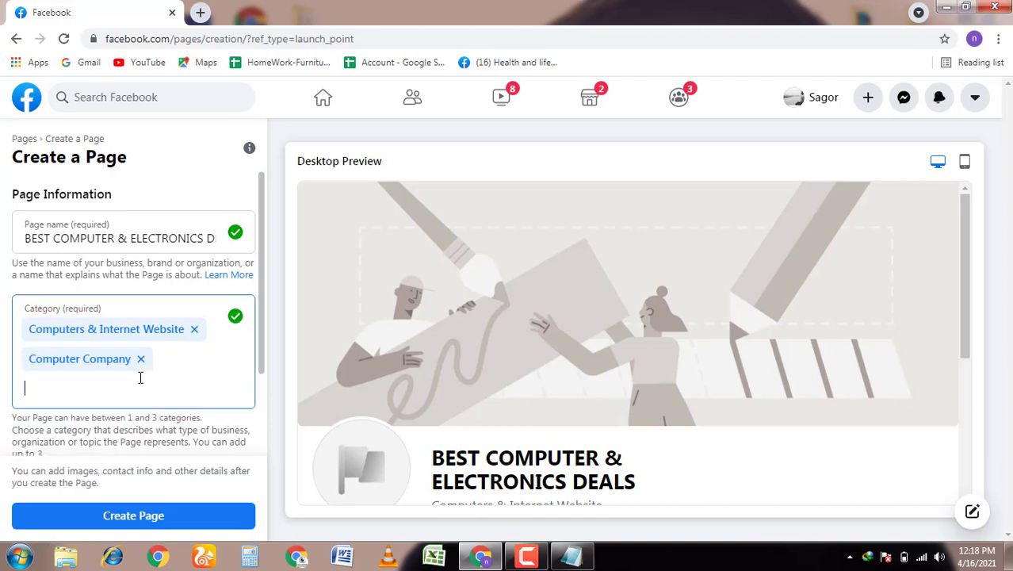
{"action": "type", "text": "elec"}
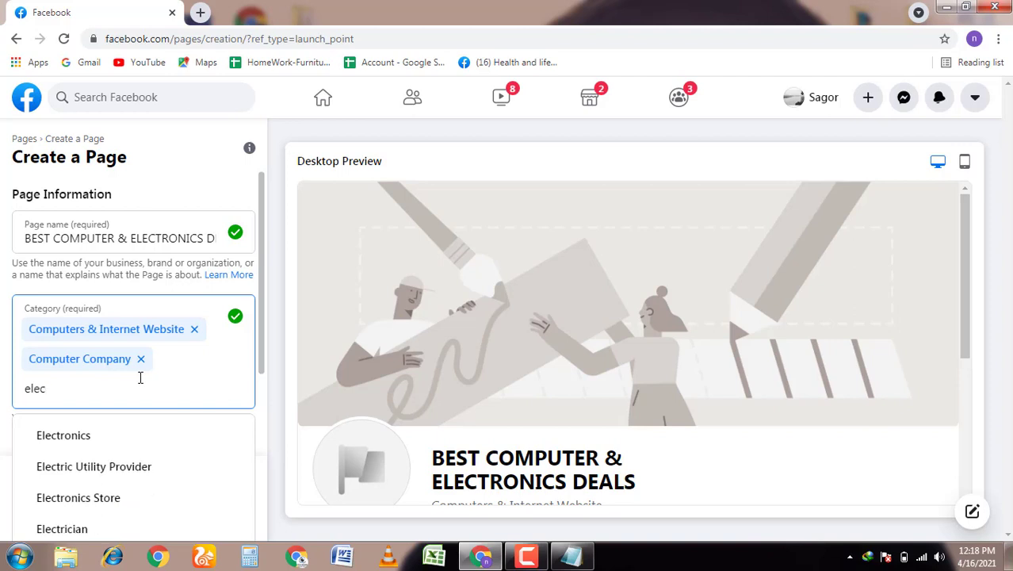
{"action": "left_click", "coordinate": [111, 499]}
Switch to the Notepad file with the prepared text and copy the page description
{"action": "scroll", "coordinate": [158, 378], "scroll_direction": "down", "scroll_amount": 1}
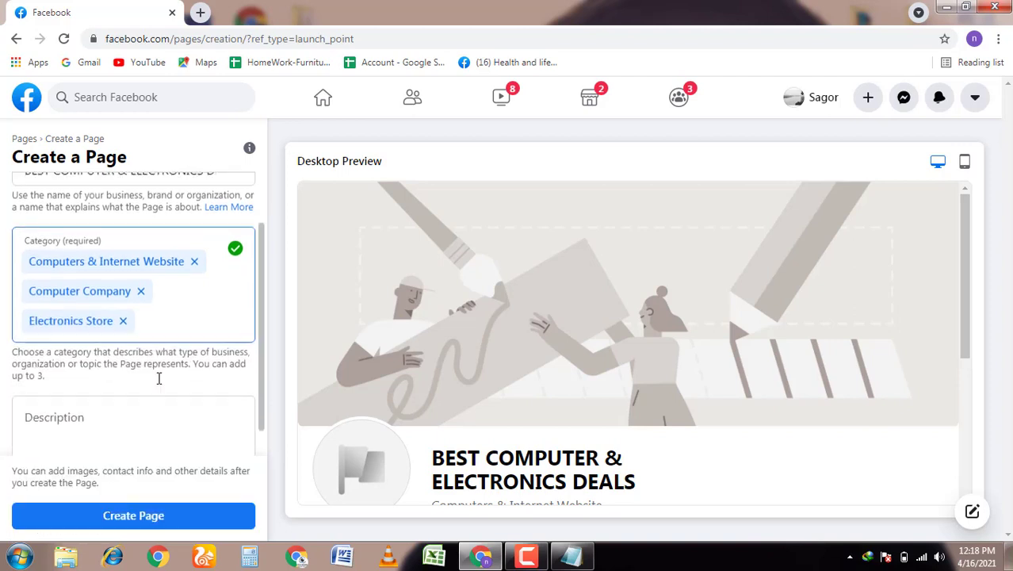
{"action": "scroll", "coordinate": [158, 378], "scroll_direction": "down", "scroll_amount": 1}
{"action": "left_click", "coordinate": [90, 389]}
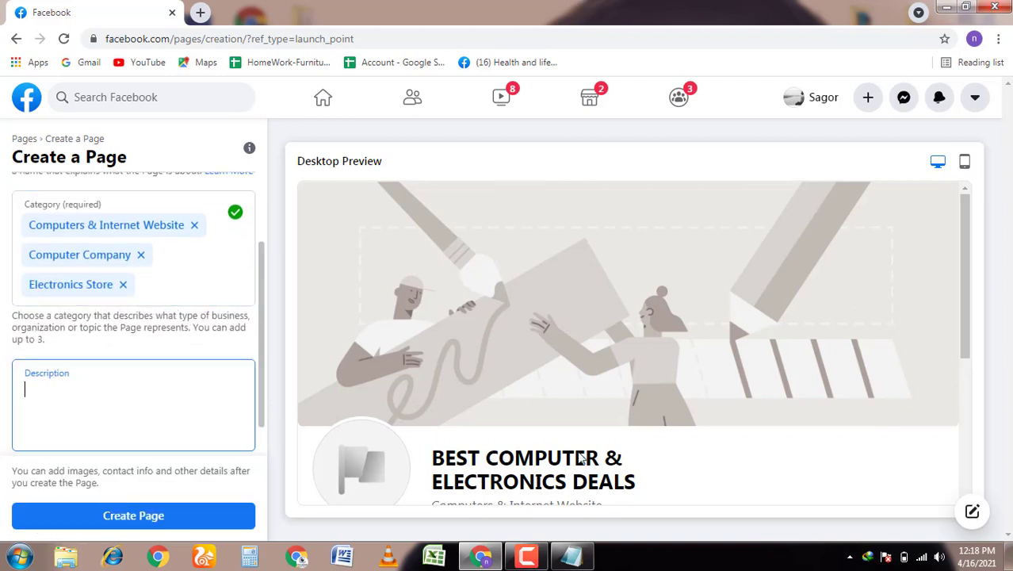
{"action": "left_click", "coordinate": [585, 558]}
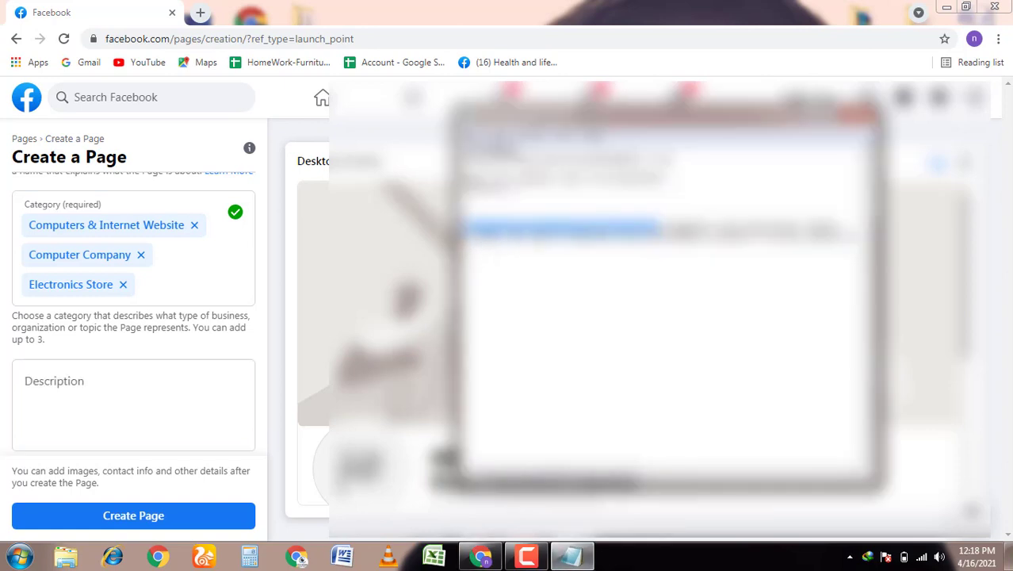
{"action": "left_click_drag", "start_coordinate": [465, 236], "coordinate": [887, 238]}
{"action": "right_click", "coordinate": [737, 238]}
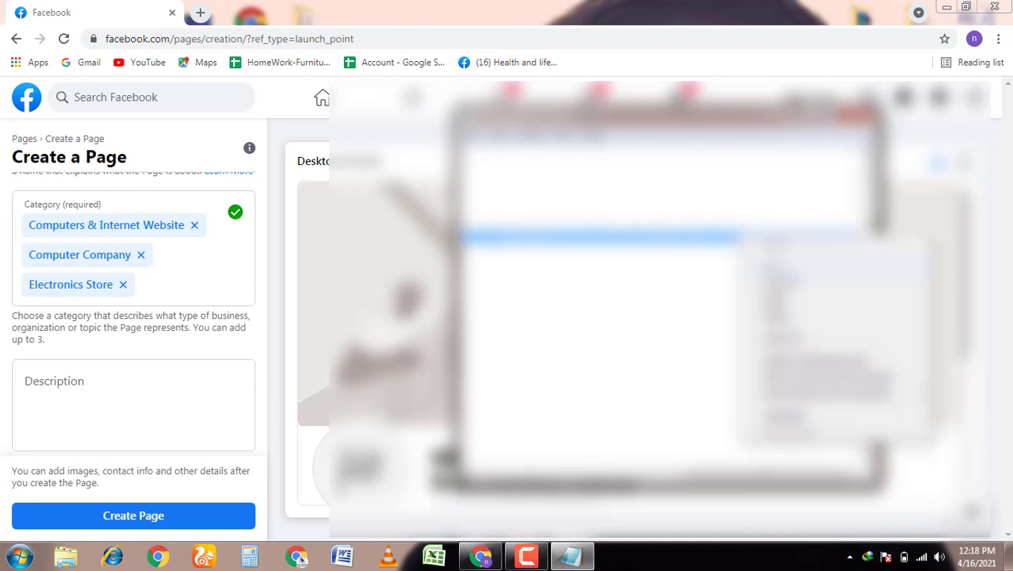
{"action": "left_click", "coordinate": [783, 288]}
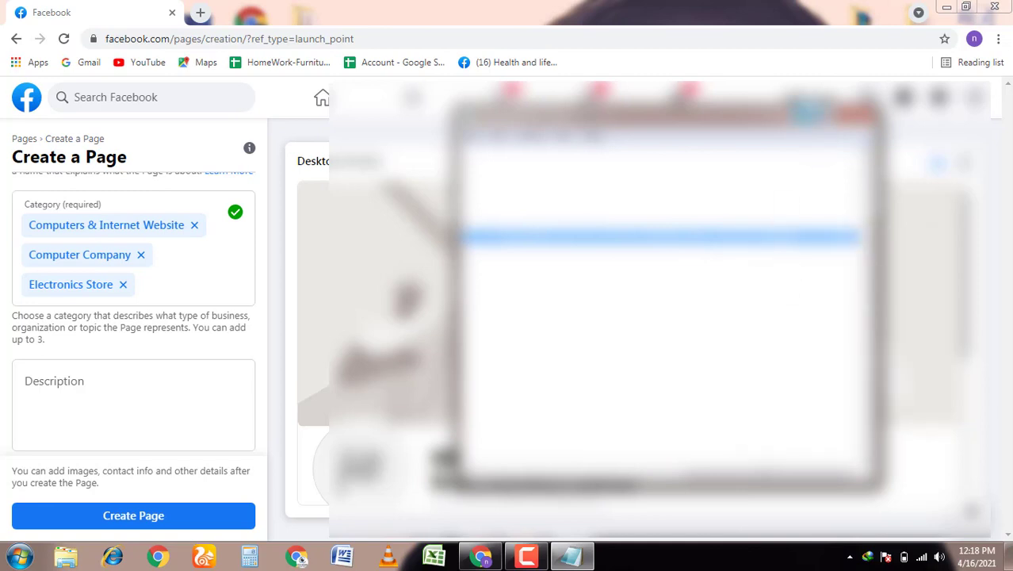
Return to the Create a Page form and paste the copied BEST COMPUTER and ELECTRONICS product reviews text as the description
{"action": "left_click", "coordinate": [804, 114]}
{"action": "right_click", "coordinate": [81, 399]}
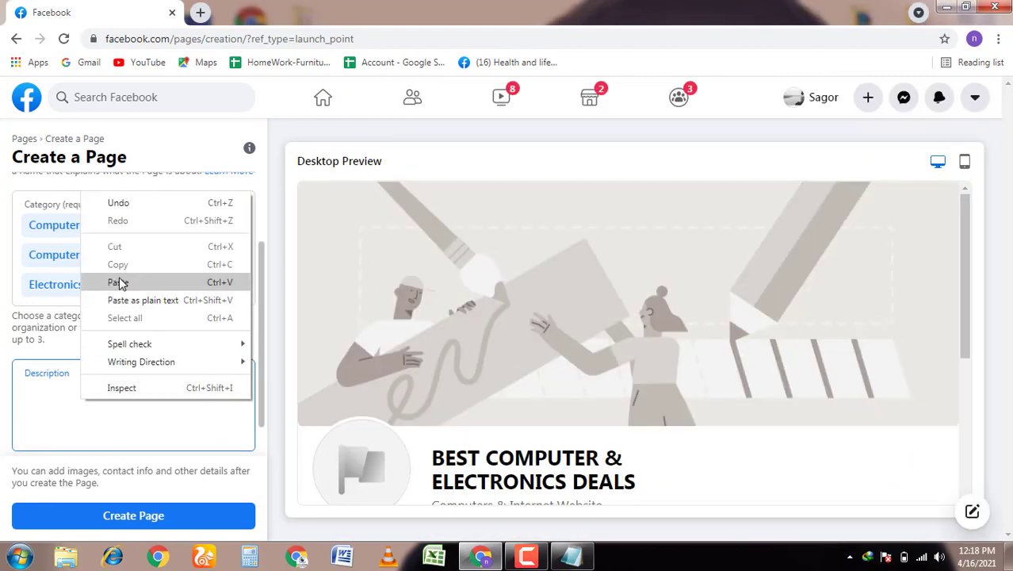
{"action": "left_click", "coordinate": [122, 282]}
{"action": "scroll", "coordinate": [122, 399], "scroll_direction": "down", "scroll_amount": 1}
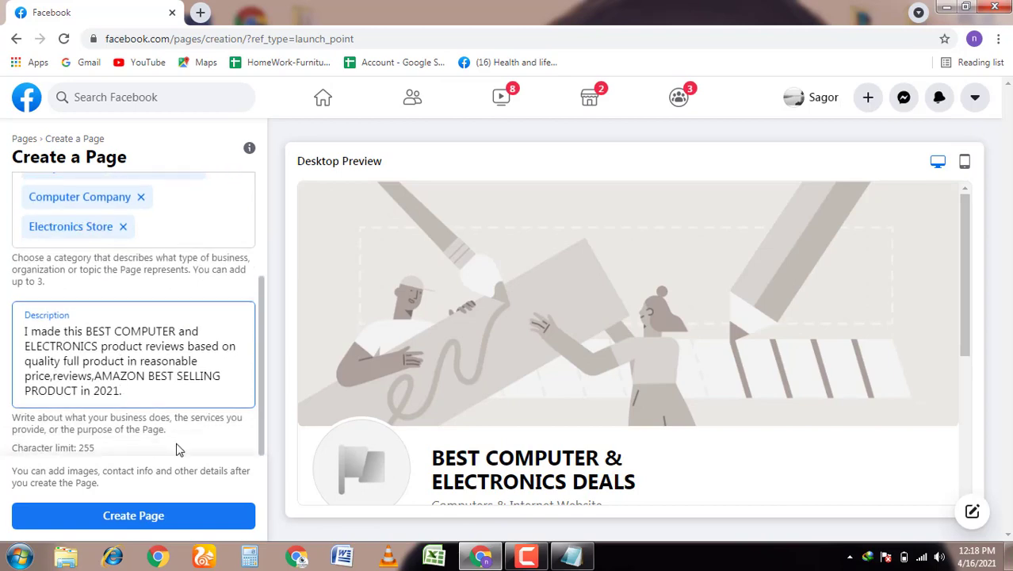
Check the entered details and the desktop preview, and create the page
{"action": "scroll", "coordinate": [111, 325], "scroll_direction": "up", "scroll_amount": 3}
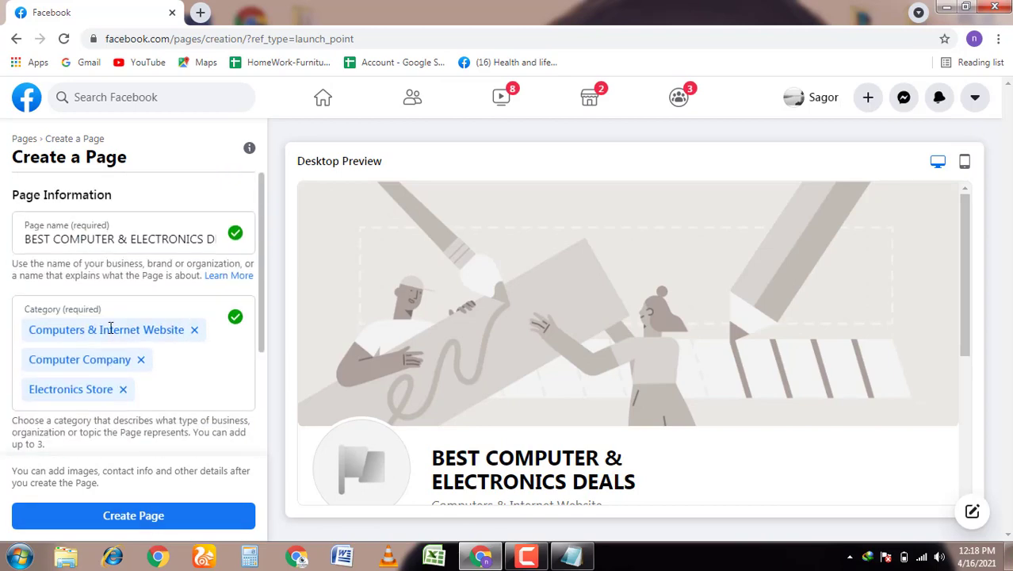
{"action": "scroll", "coordinate": [145, 356], "scroll_direction": "down", "scroll_amount": 3}
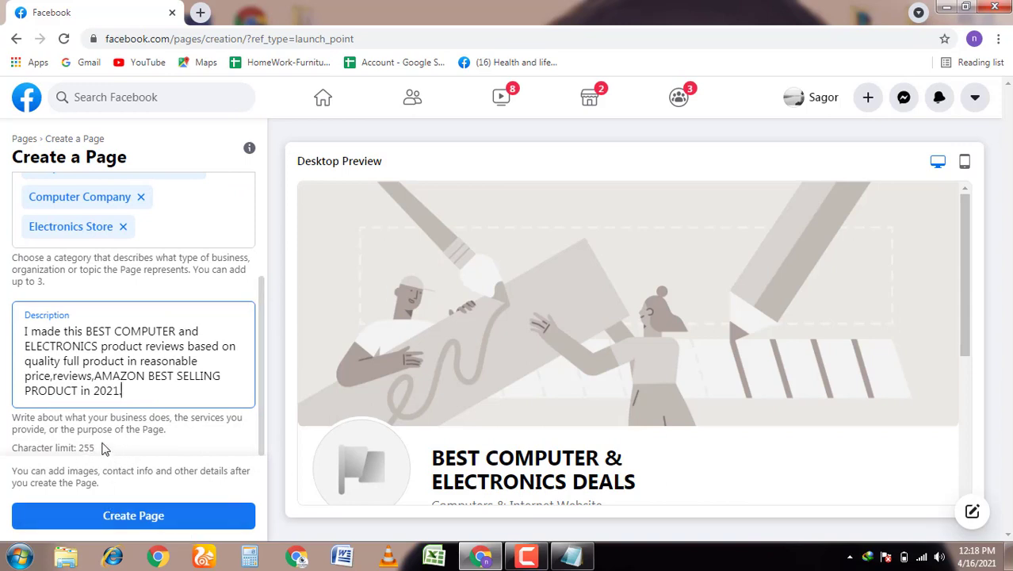
{"action": "left_click", "coordinate": [38, 446]}
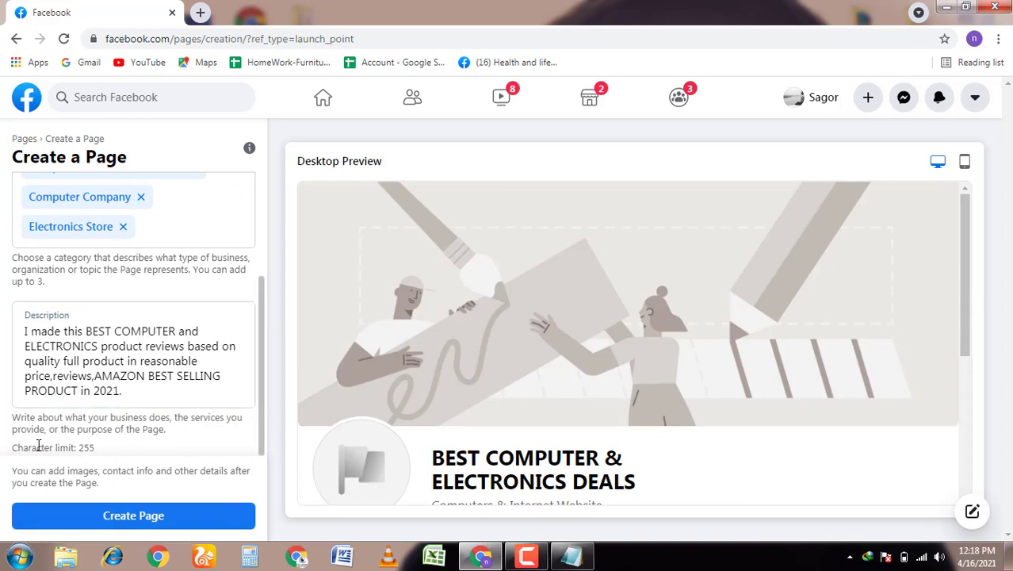
{"action": "left_click_drag", "start_coordinate": [38, 446], "coordinate": [3, 449]}
{"action": "left_click", "coordinate": [145, 447]}
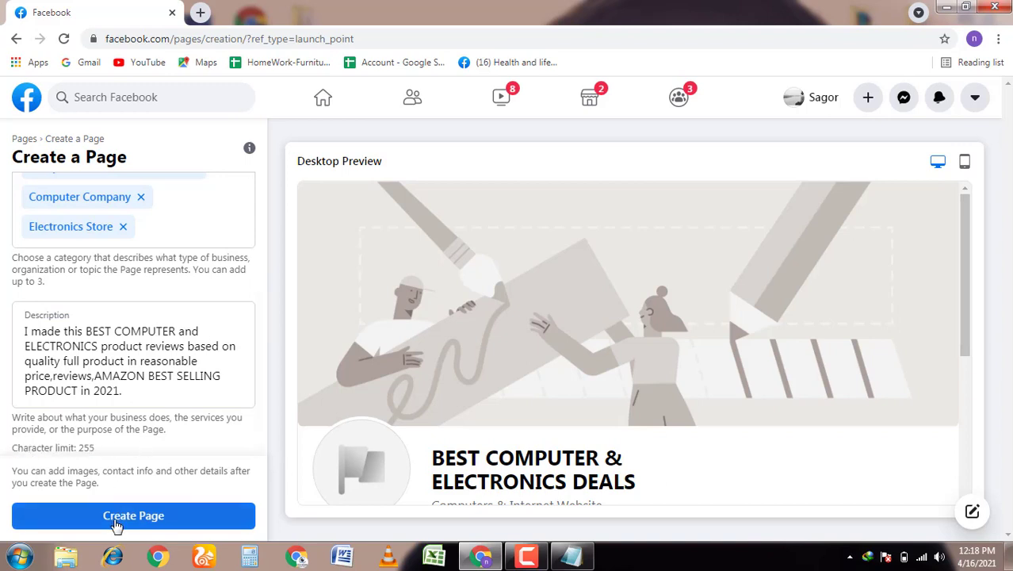
{"action": "scroll", "coordinate": [533, 404], "scroll_direction": "down", "scroll_amount": 3}
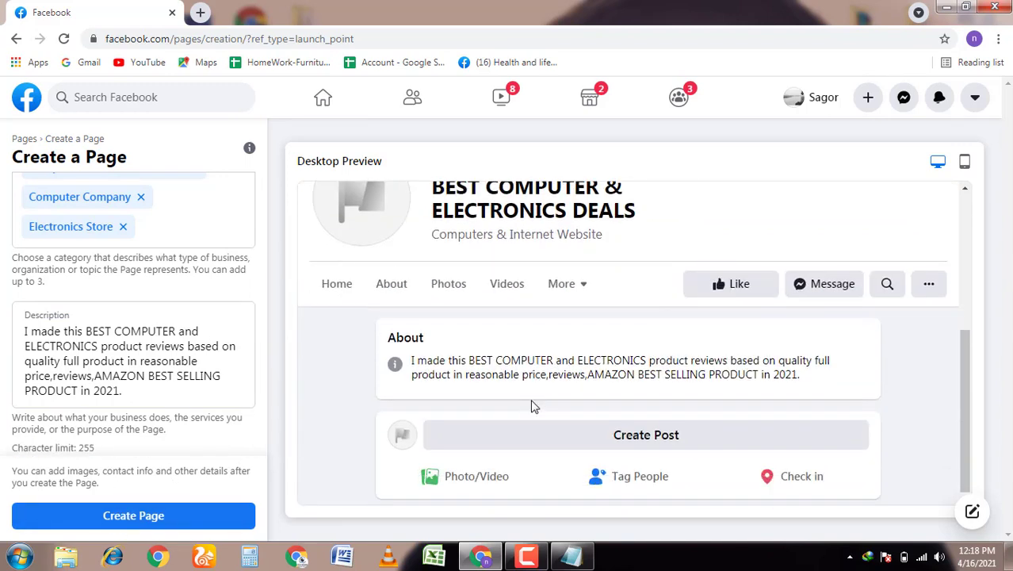
{"action": "scroll", "coordinate": [507, 415], "scroll_direction": "up", "scroll_amount": 4}
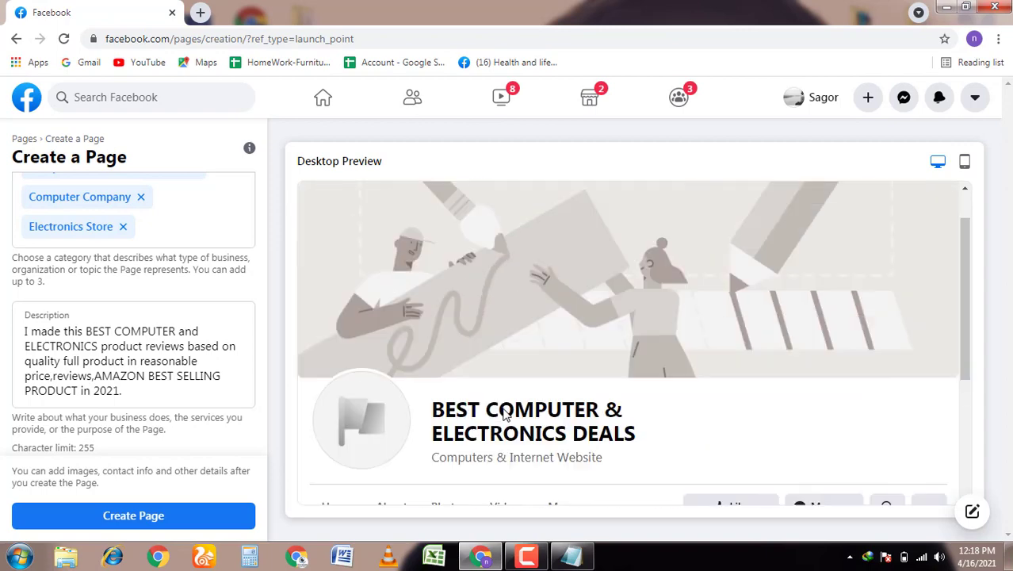
{"action": "scroll", "coordinate": [502, 413], "scroll_direction": "down", "scroll_amount": 4}
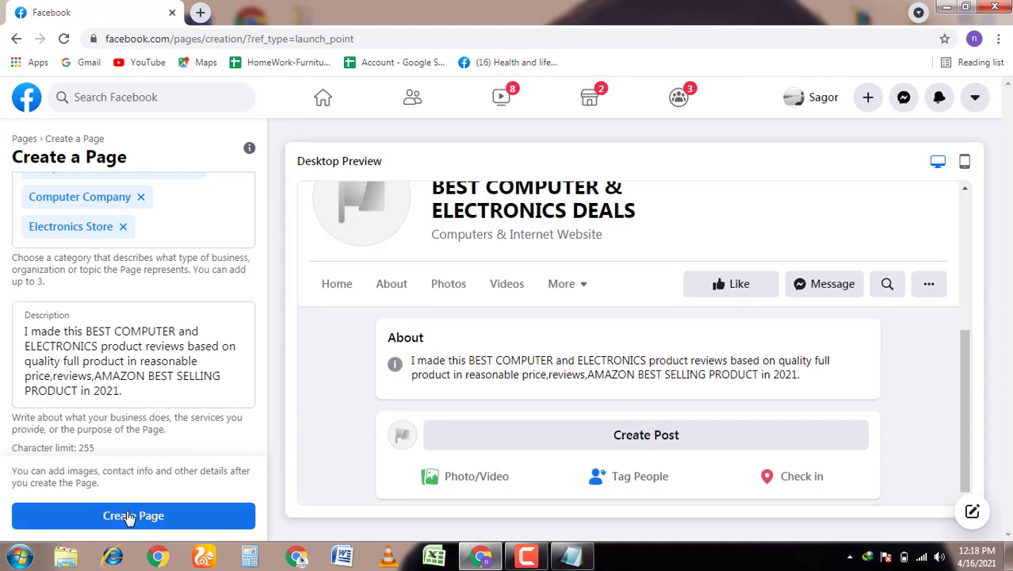
{"action": "left_click", "coordinate": [100, 517]}
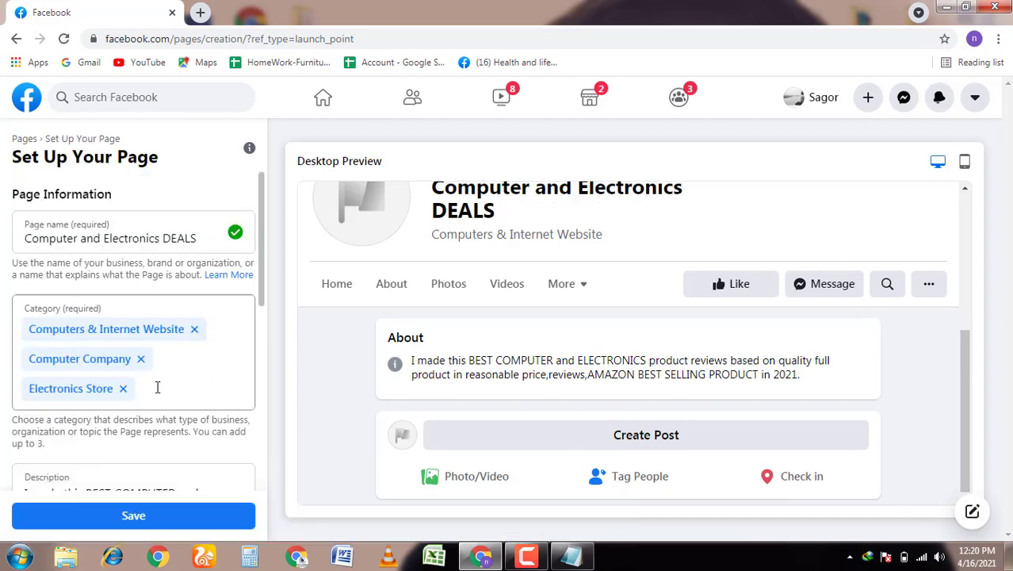
Examine the page setup form from the page information to the profile photo and cover photo sections
{"action": "scroll", "coordinate": [165, 430], "scroll_direction": "down", "scroll_amount": 3}
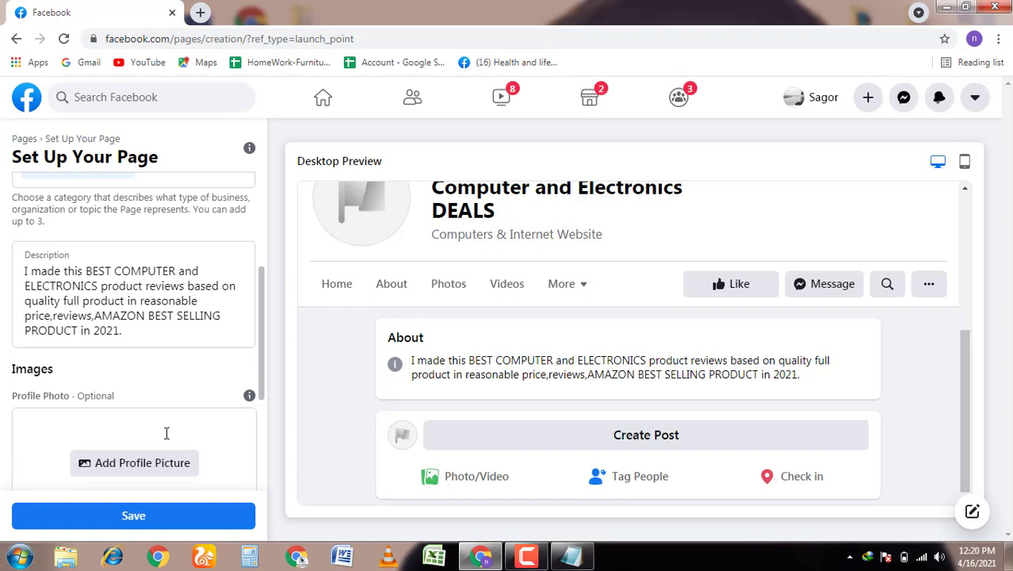
{"action": "scroll", "coordinate": [166, 431], "scroll_direction": "up", "scroll_amount": 3}
{"action": "scroll", "coordinate": [689, 310], "scroll_direction": "up", "scroll_amount": 3}
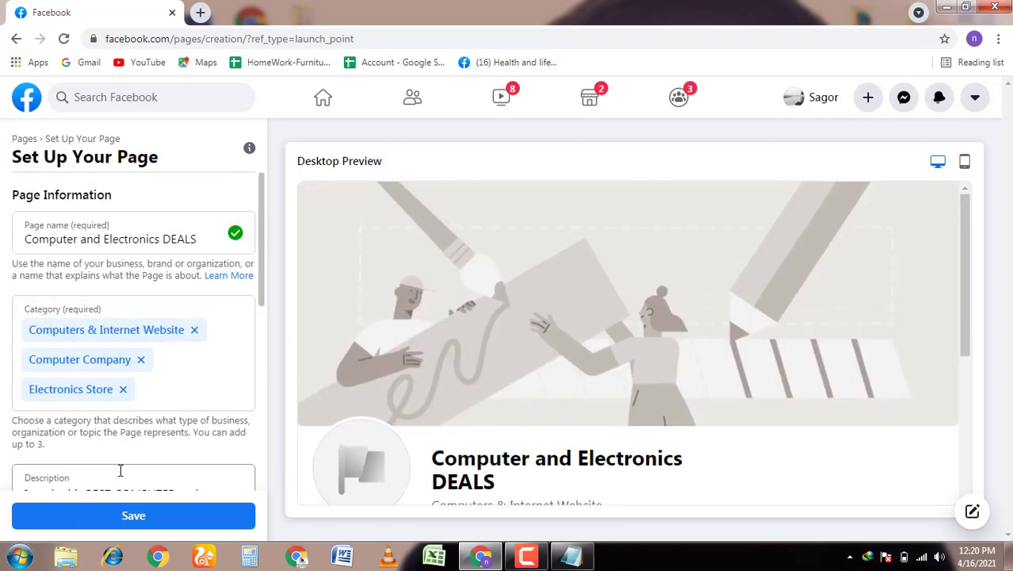
{"action": "scroll", "coordinate": [127, 428], "scroll_direction": "down", "scroll_amount": 3}
{"action": "scroll", "coordinate": [111, 416], "scroll_direction": "down", "scroll_amount": 2}
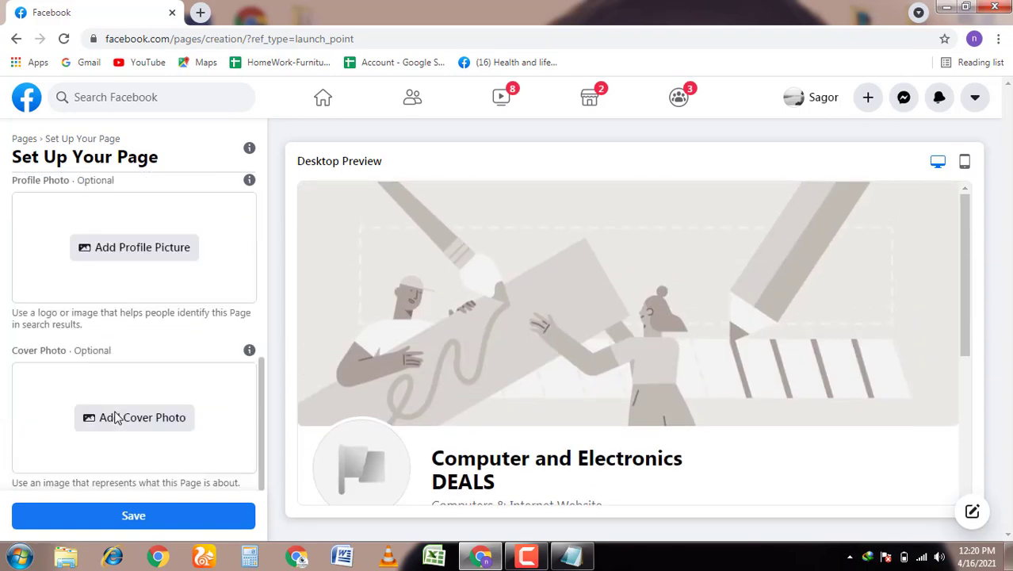
{"action": "scroll", "coordinate": [109, 413], "scroll_direction": "up", "scroll_amount": 2}
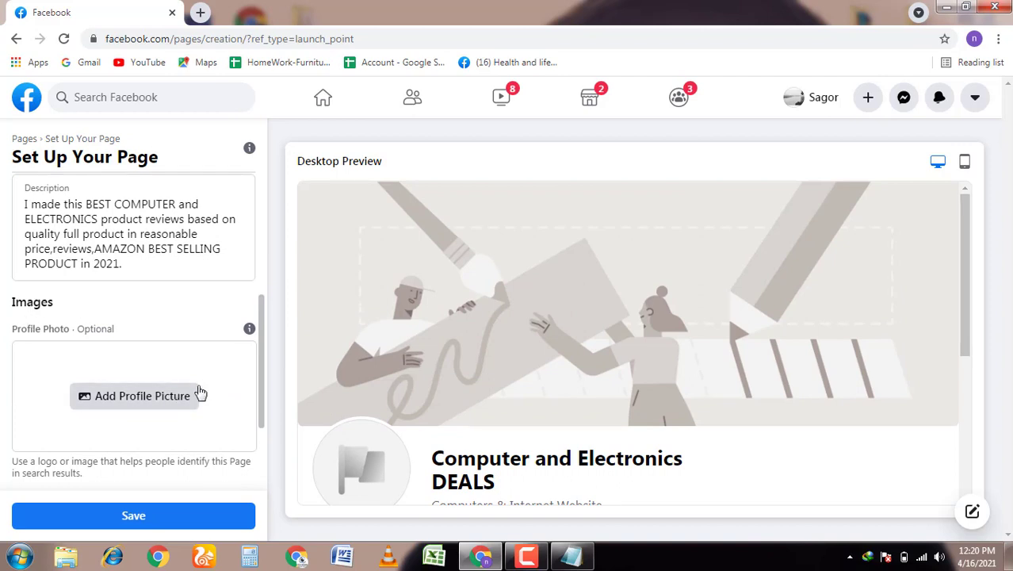
{"action": "scroll", "coordinate": [142, 389], "scroll_direction": "down", "scroll_amount": 3}
{"action": "scroll", "coordinate": [138, 388], "scroll_direction": "up", "scroll_amount": 1}
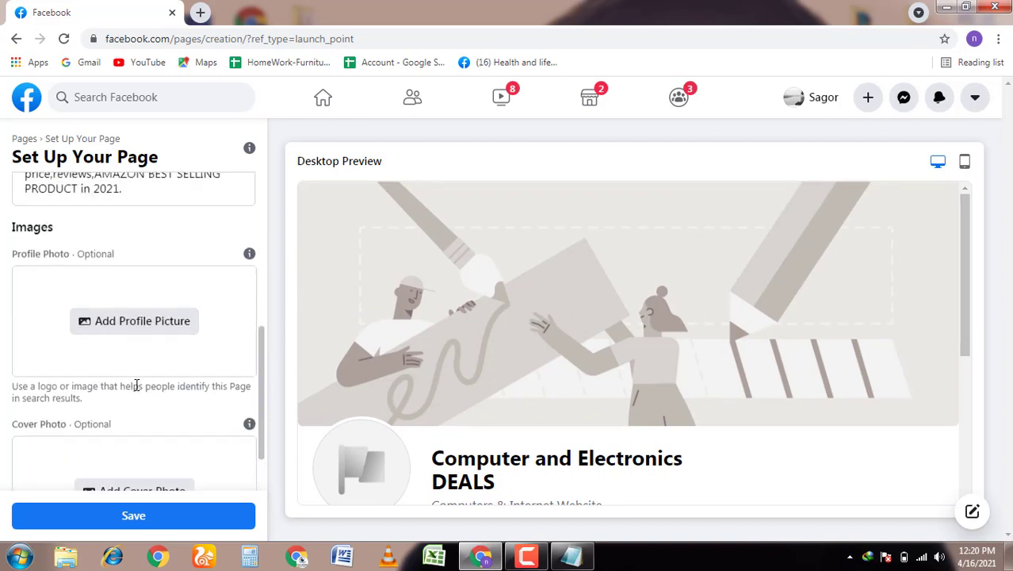
{"action": "scroll", "coordinate": [86, 357], "scroll_direction": "down", "scroll_amount": 1}
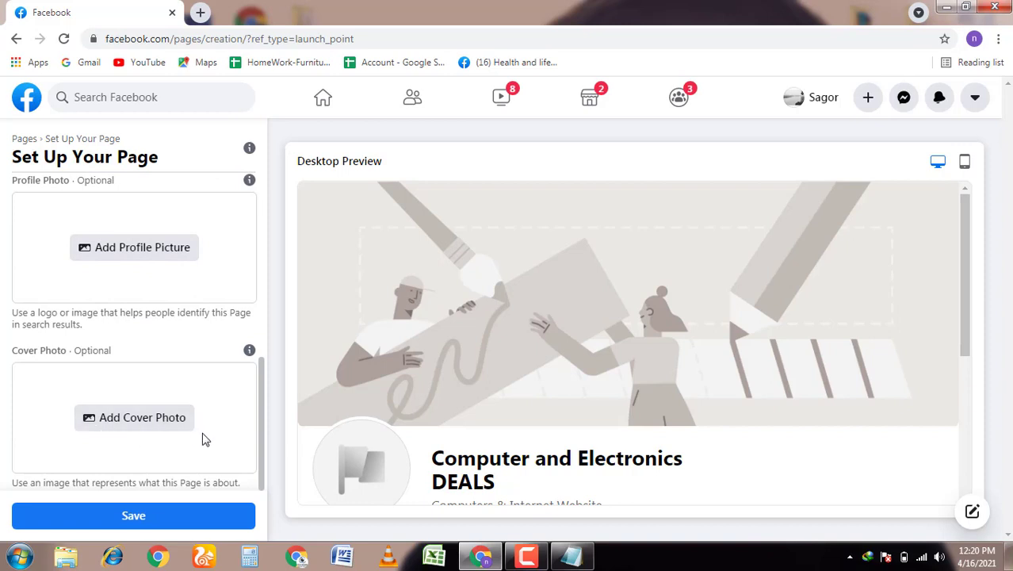
{"action": "scroll", "coordinate": [154, 255], "scroll_direction": "up", "scroll_amount": 1}
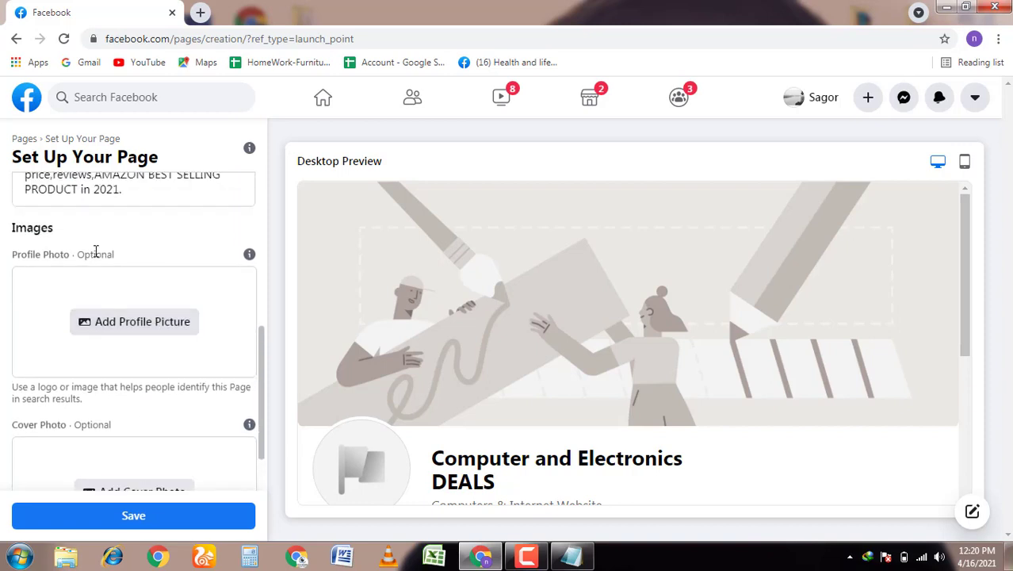
Add the BEST COMPUTER & ELECTRONICS DEALS image from the Desktop as the page's profile picture
{"action": "left_click", "coordinate": [167, 327]}
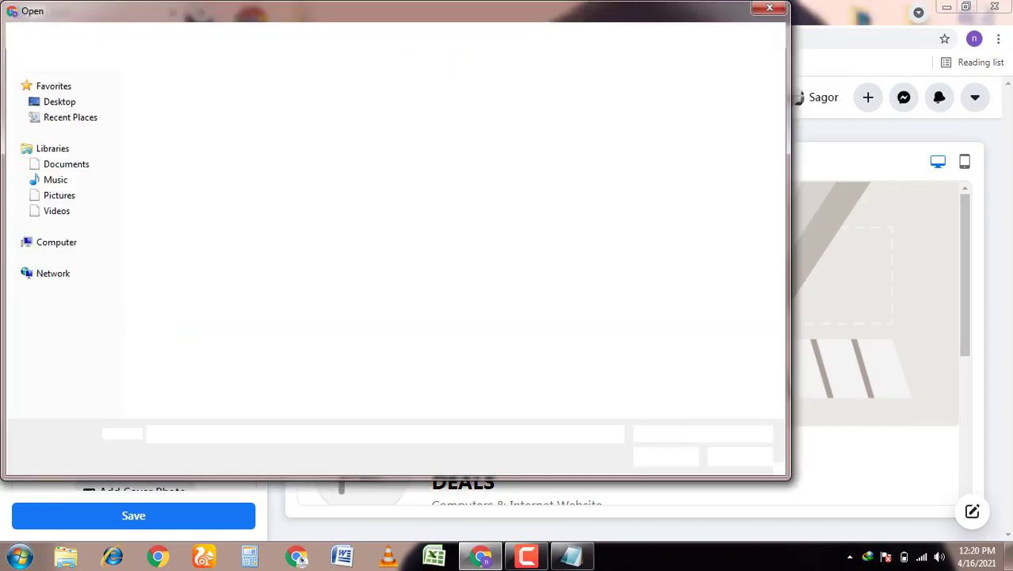
{"action": "left_click", "coordinate": [57, 107]}
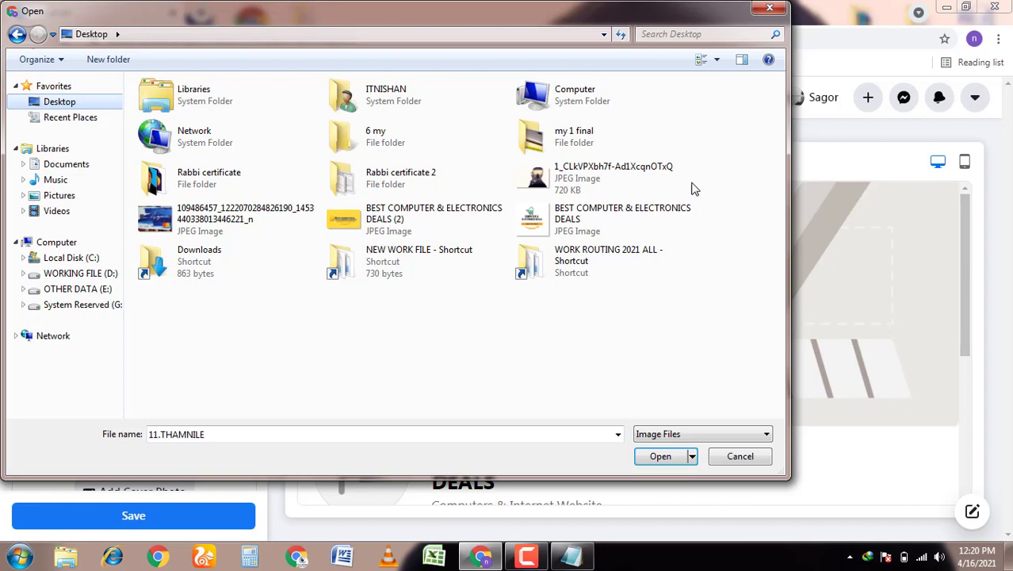
{"action": "left_click", "coordinate": [580, 227]}
{"action": "left_click", "coordinate": [662, 462]}
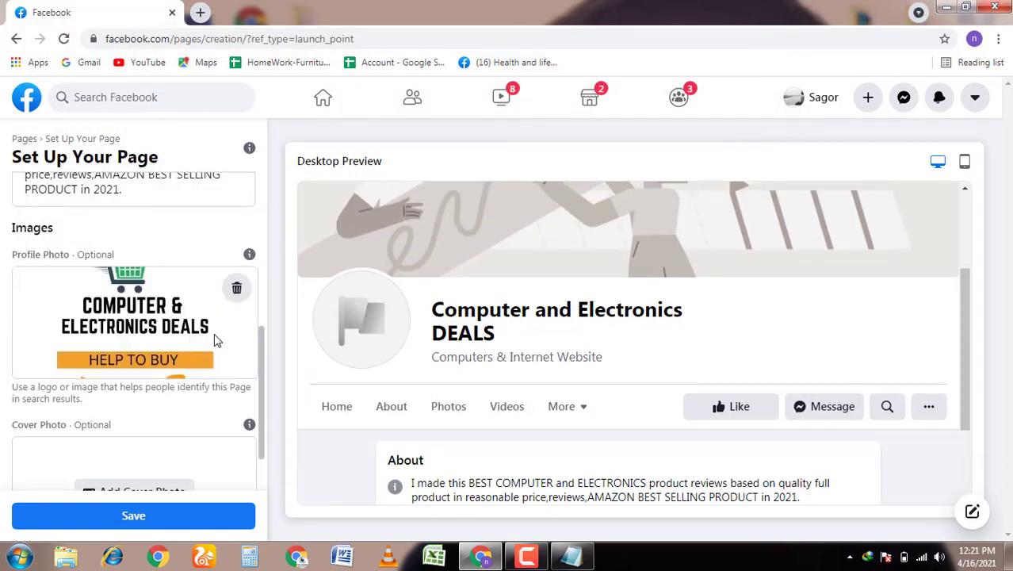
{"action": "scroll", "coordinate": [143, 310], "scroll_direction": "up", "scroll_amount": 1}
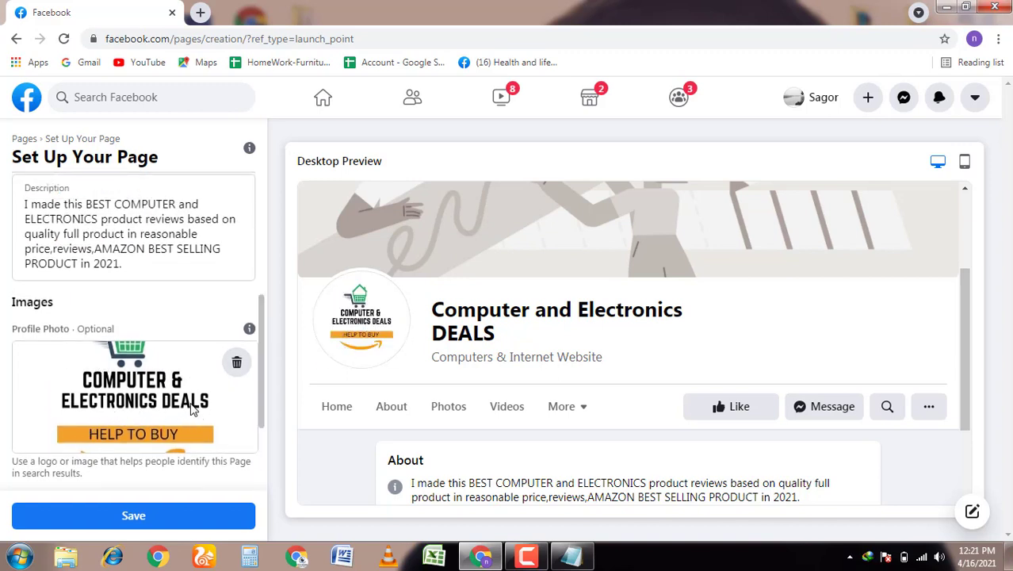
Add the BEST COMPUTER & ELECTRONICS DEALS (2) image from the Desktop as the cover photo and check it in the preview
{"action": "scroll", "coordinate": [120, 411], "scroll_direction": "down", "scroll_amount": 2}
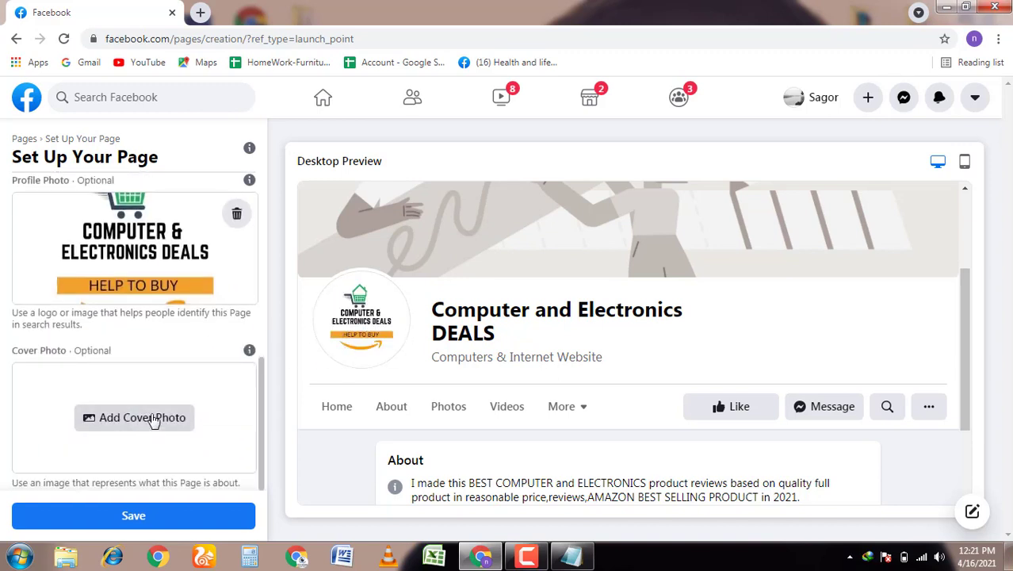
{"action": "left_click", "coordinate": [151, 421]}
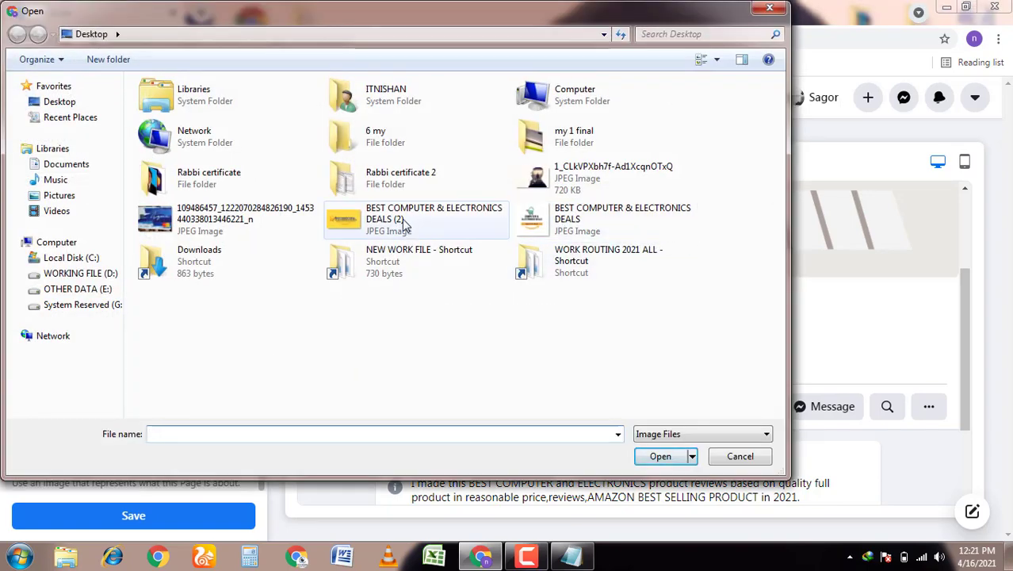
{"action": "left_click", "coordinate": [405, 224]}
{"action": "left_click", "coordinate": [678, 455]}
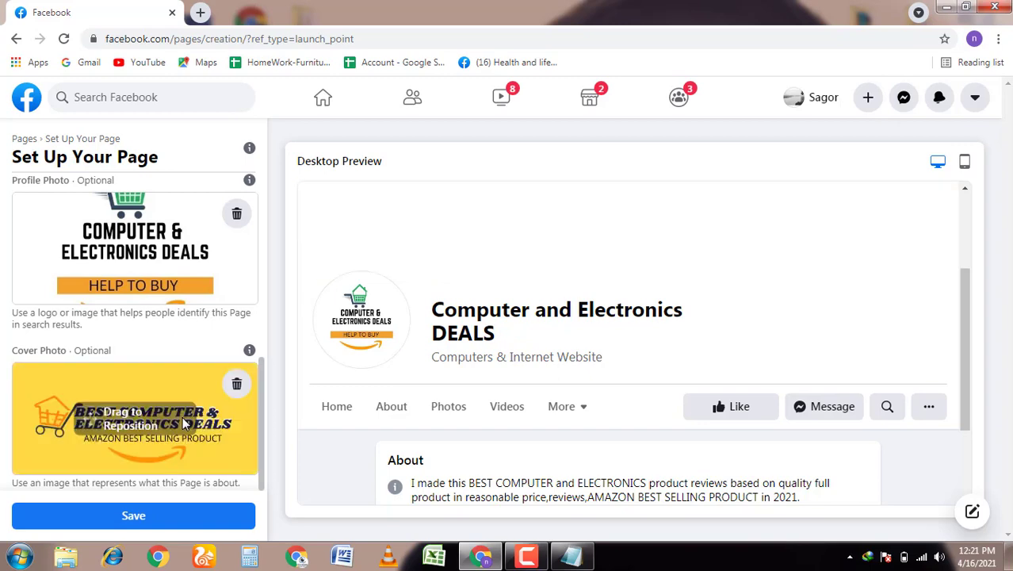
{"action": "scroll", "coordinate": [713, 332], "scroll_direction": "up", "scroll_amount": 3}
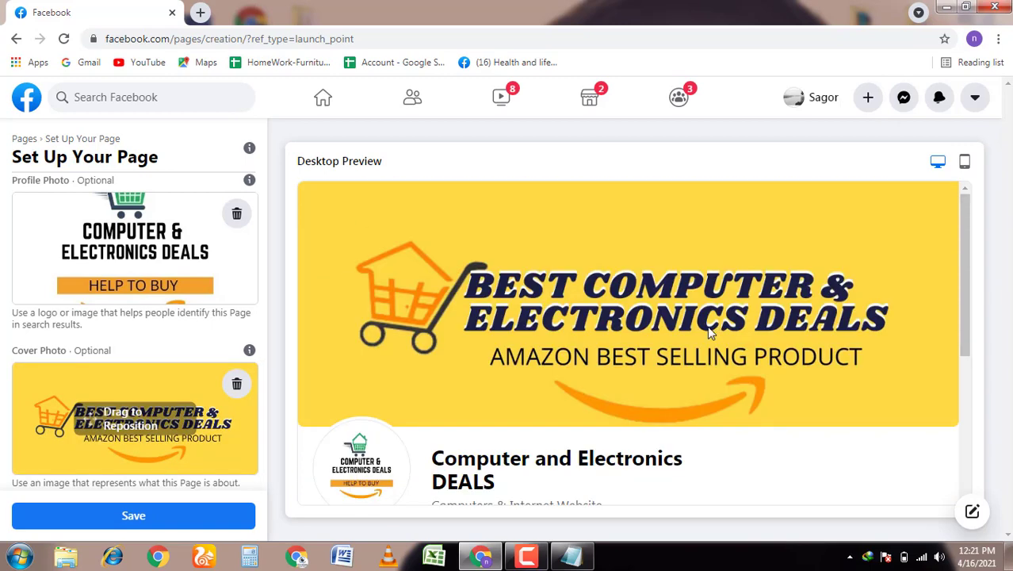
Review the page name, categories, description and both images in the setup form
{"action": "scroll", "coordinate": [124, 315], "scroll_direction": "up", "scroll_amount": 5}
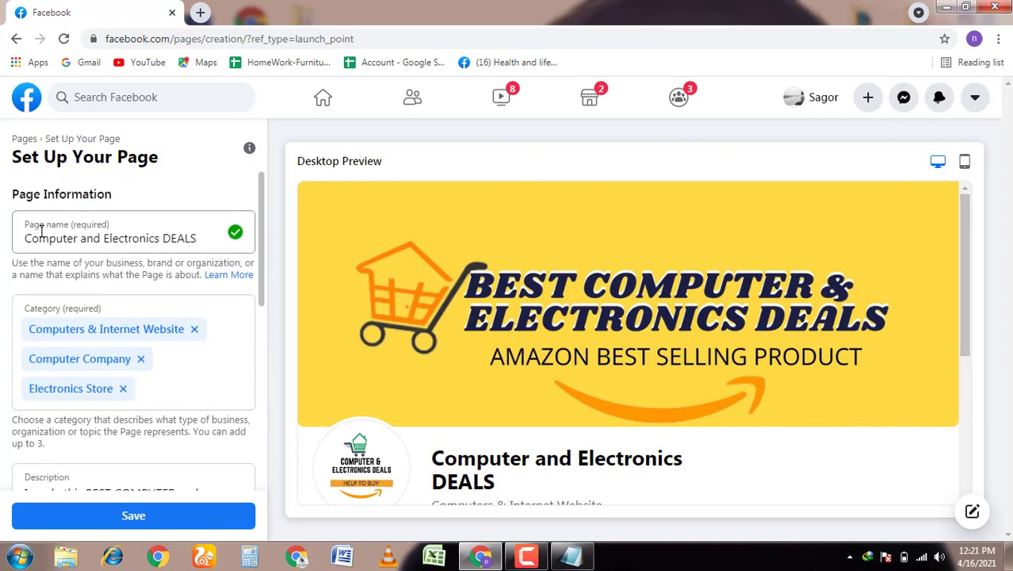
{"action": "scroll", "coordinate": [123, 238], "scroll_direction": "down", "scroll_amount": 3}
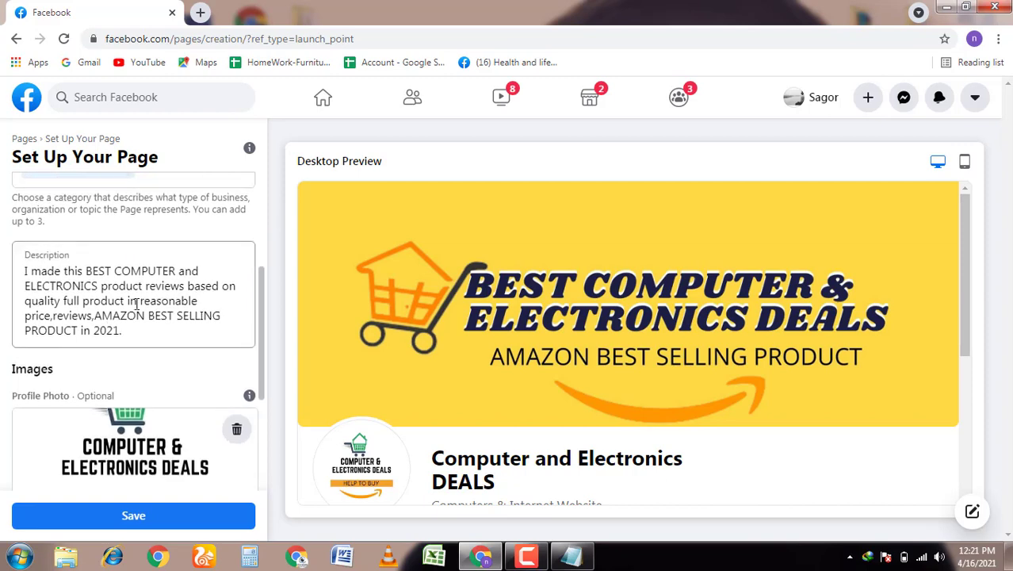
{"action": "scroll", "coordinate": [174, 273], "scroll_direction": "down", "scroll_amount": 2}
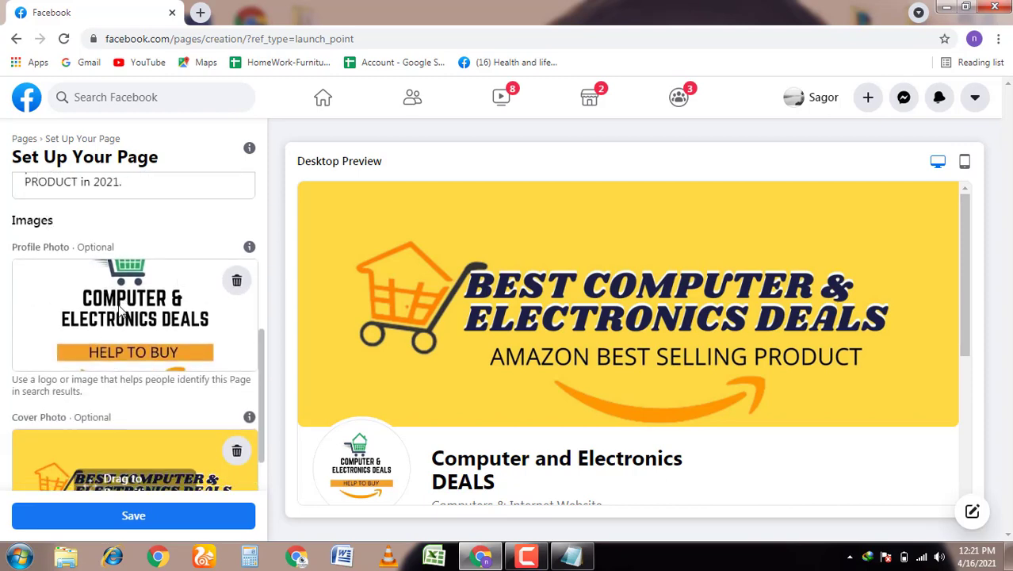
{"action": "scroll", "coordinate": [145, 273], "scroll_direction": "down", "scroll_amount": 1}
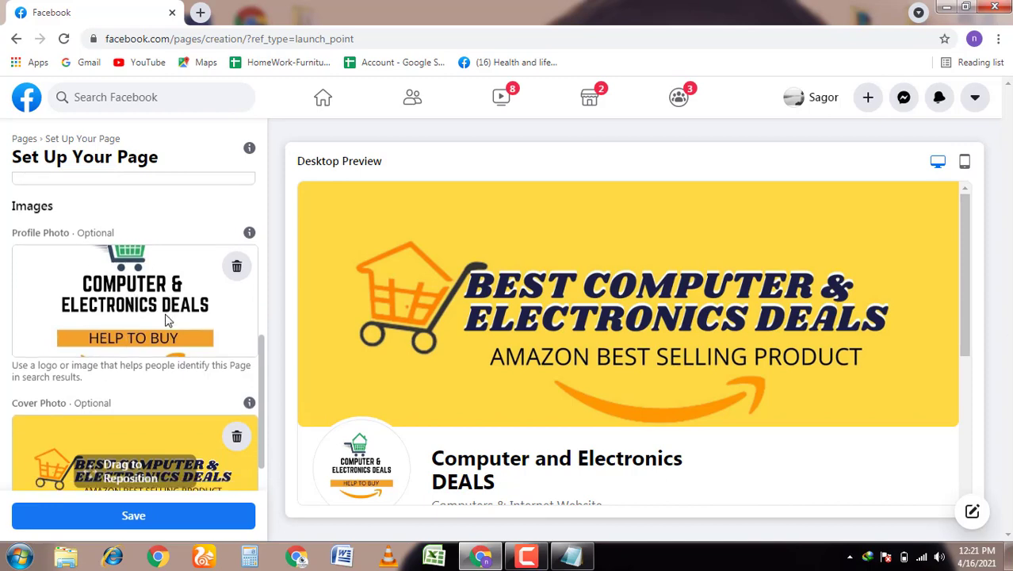
{"action": "left_click", "coordinate": [526, 554]}
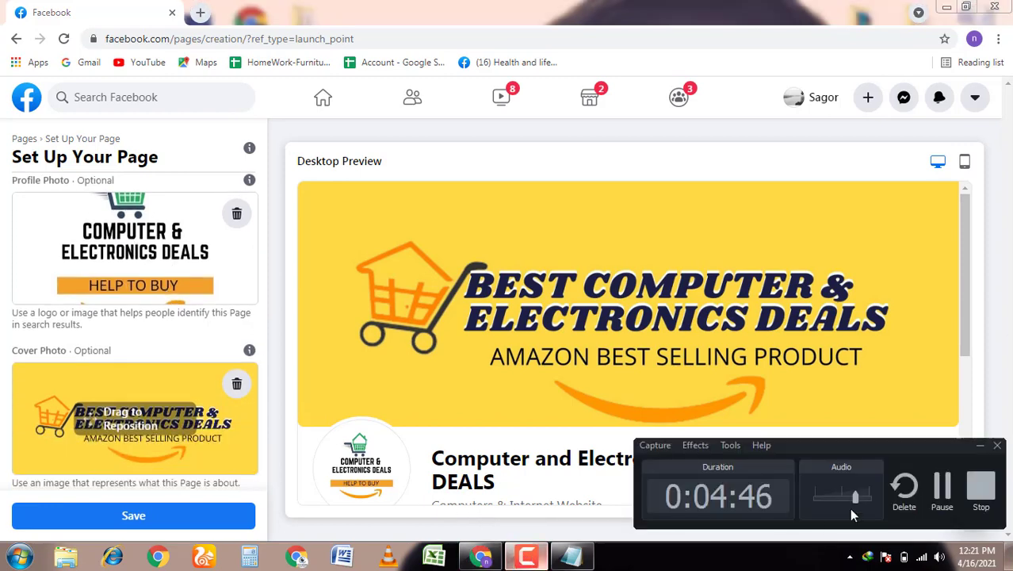
Reposition the cover photo slightly upward within its frame and save the page setup
{"action": "left_click", "coordinate": [941, 492]}
{"action": "scroll", "coordinate": [106, 305], "scroll_direction": "up", "scroll_amount": 1}
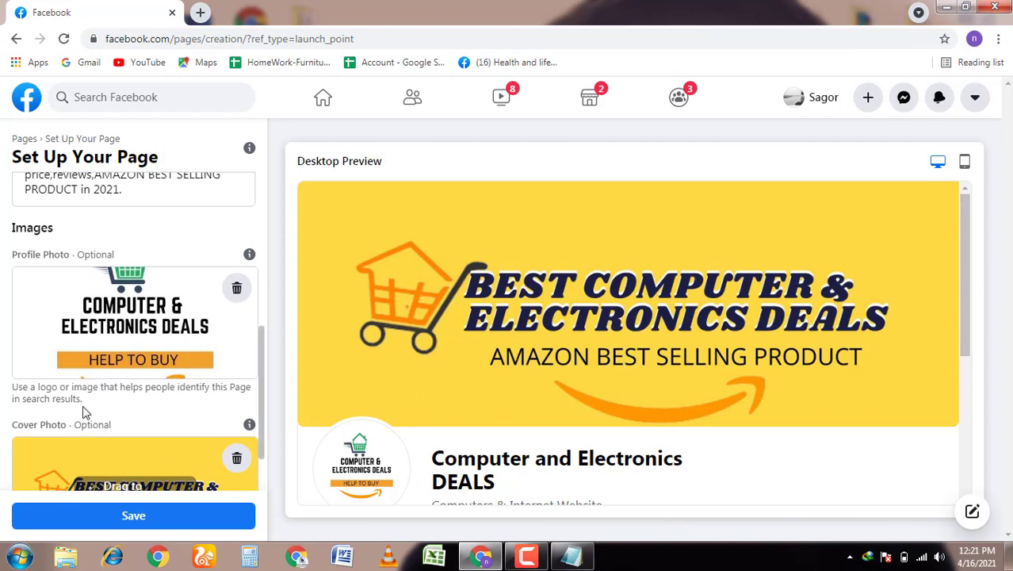
{"action": "scroll", "coordinate": [88, 411], "scroll_direction": "down", "scroll_amount": 1}
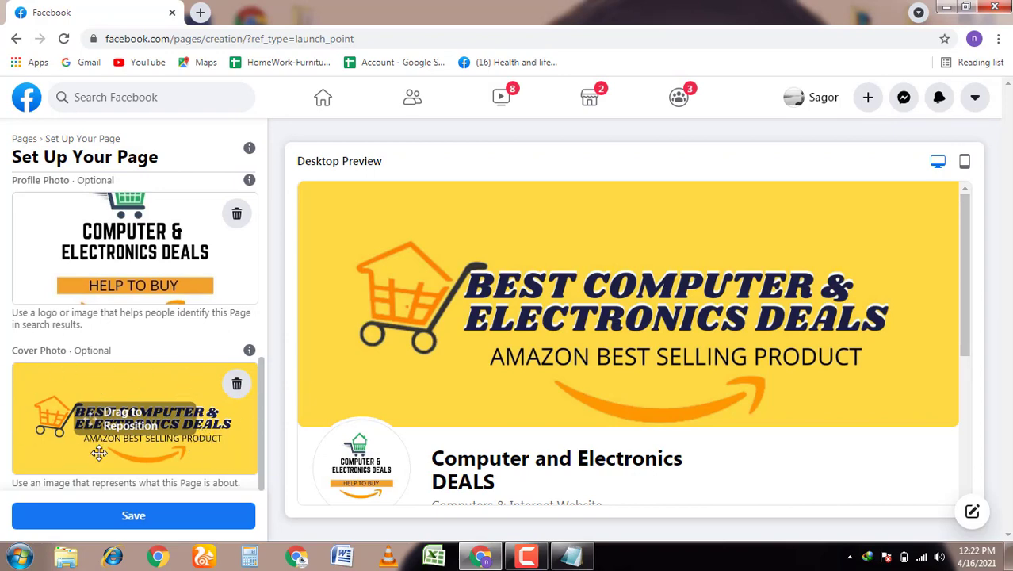
{"action": "left_click_drag", "start_coordinate": [187, 396], "coordinate": [185, 382]}
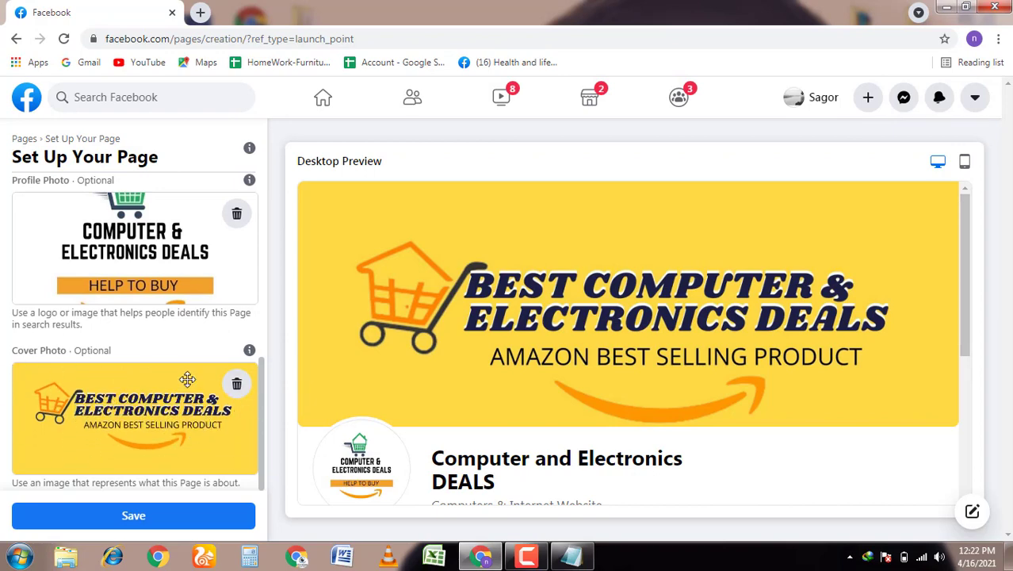
{"action": "left_click", "coordinate": [135, 515]}
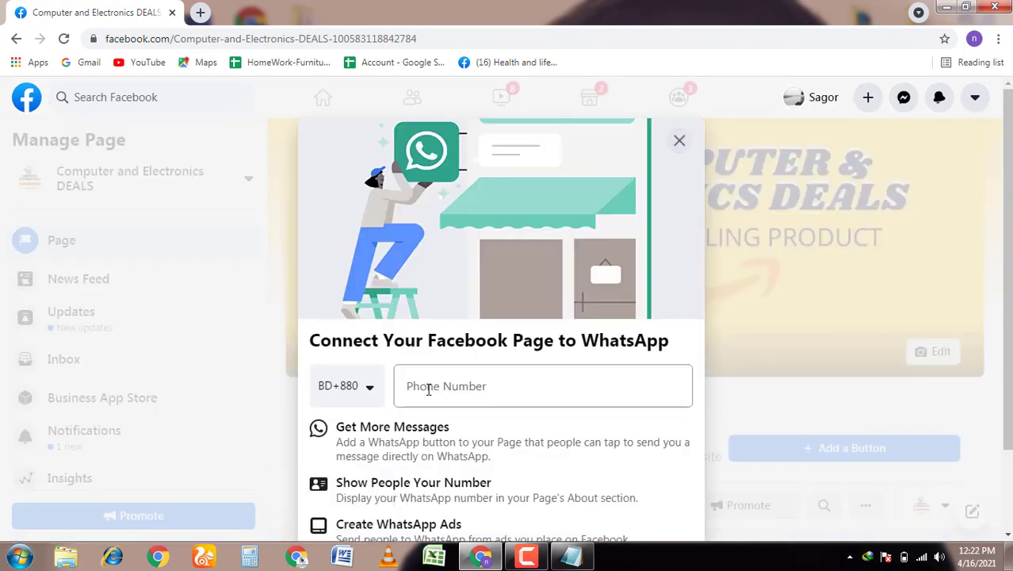
Dismiss the offer to connect the page to WhatsApp without entering a phone number, and confirm leaving it
{"action": "scroll", "coordinate": [583, 496], "scroll_direction": "down", "scroll_amount": 2}
{"action": "scroll", "coordinate": [570, 477], "scroll_direction": "up", "scroll_amount": 2}
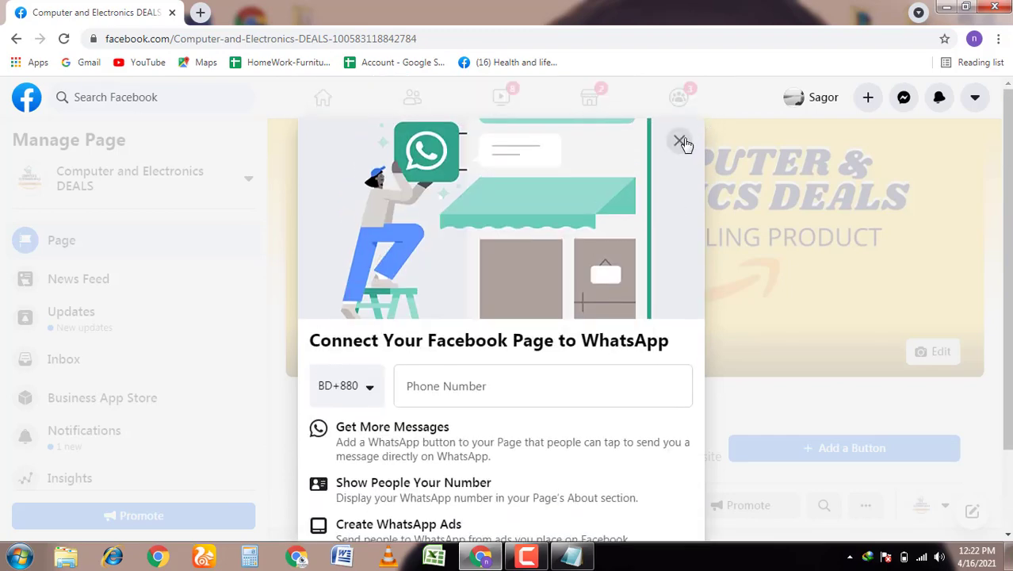
{"action": "left_click", "coordinate": [680, 140]}
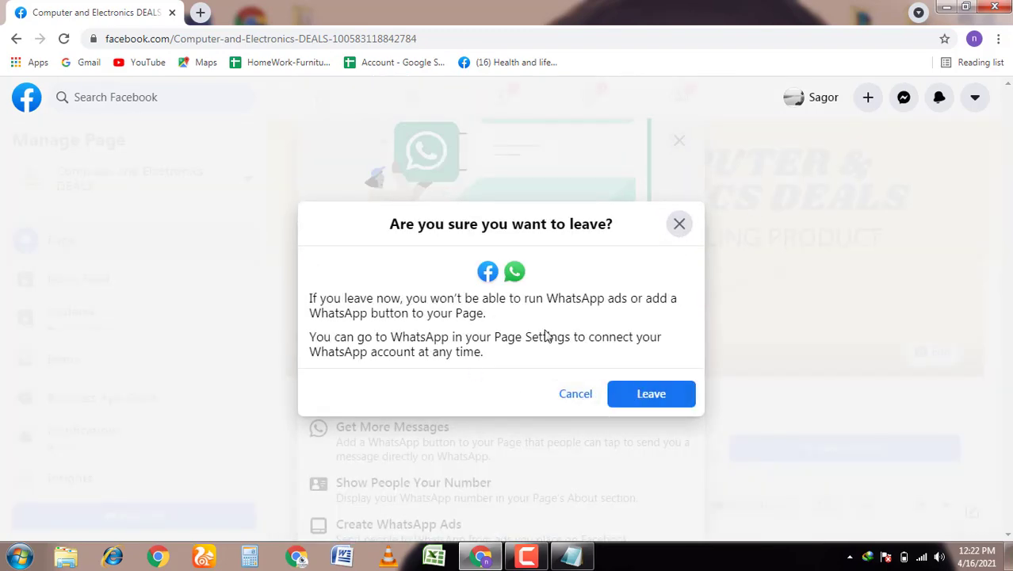
{"action": "left_click", "coordinate": [572, 397]}
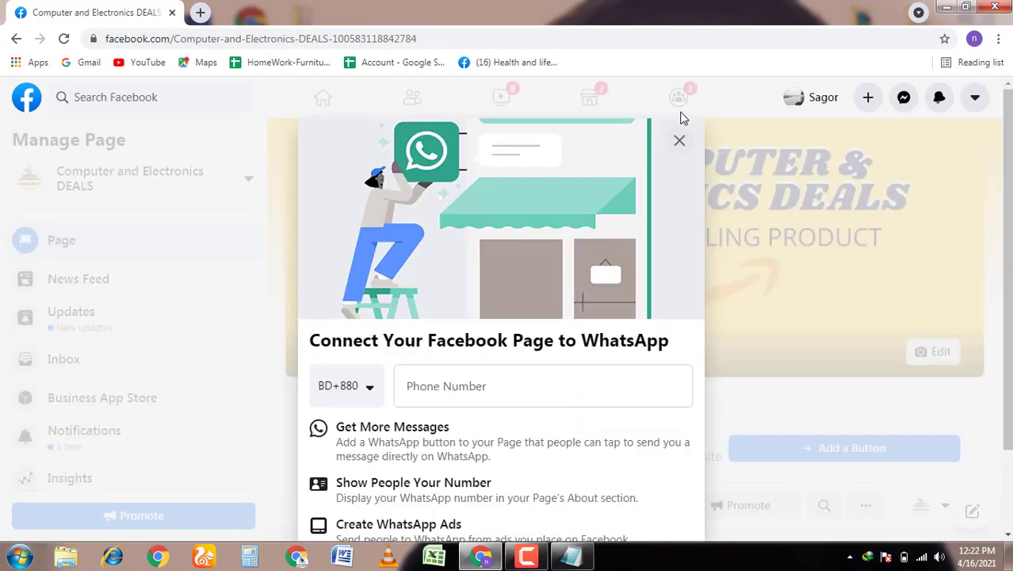
{"action": "left_click", "coordinate": [680, 141]}
{"action": "left_click", "coordinate": [658, 390]}
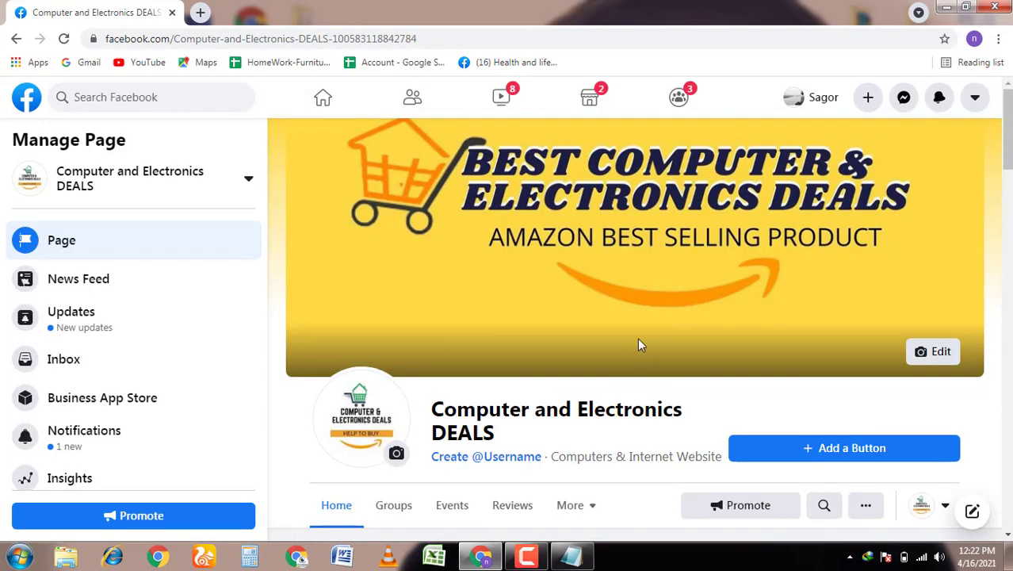
Look over the new page from its cover photo down to the page setup checklist and post creation area
{"action": "scroll", "coordinate": [637, 335], "scroll_direction": "down", "scroll_amount": 2}
{"action": "scroll", "coordinate": [602, 331], "scroll_direction": "up", "scroll_amount": 2}
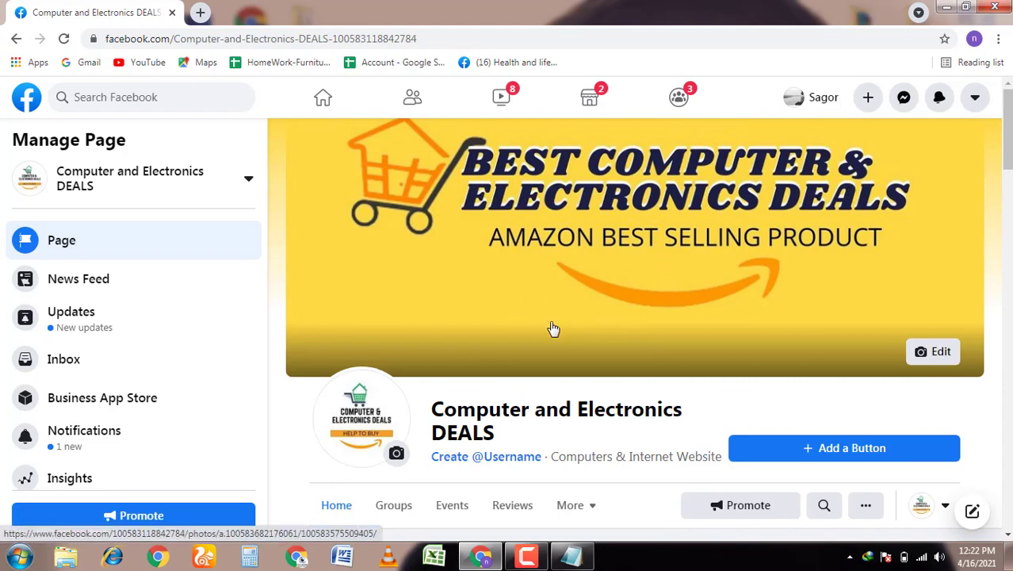
{"action": "scroll", "coordinate": [553, 328], "scroll_direction": "down", "scroll_amount": 6}
{"action": "scroll", "coordinate": [523, 342], "scroll_direction": "up", "scroll_amount": 4}
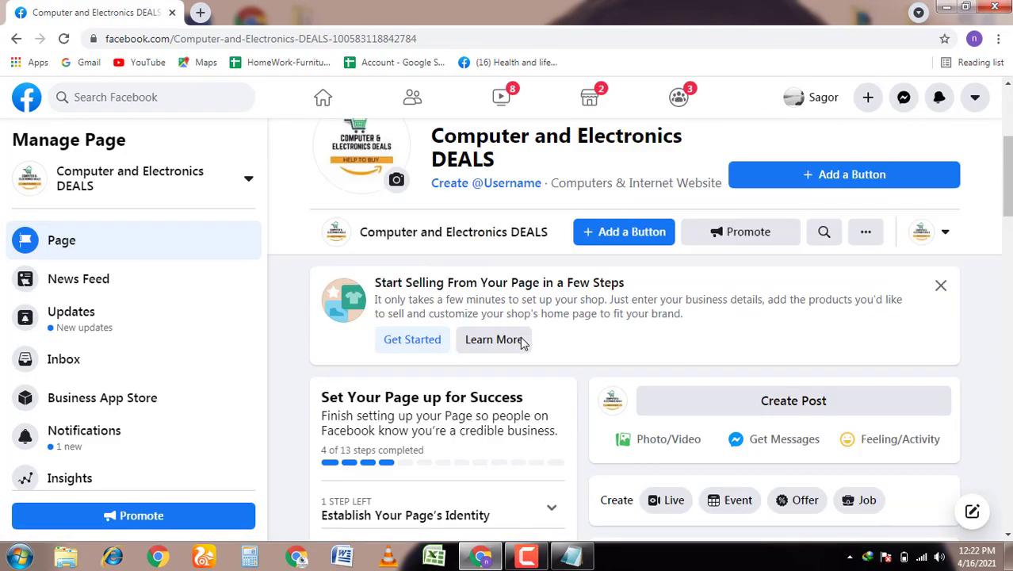
{"action": "scroll", "coordinate": [523, 342], "scroll_direction": "up", "scroll_amount": 1}
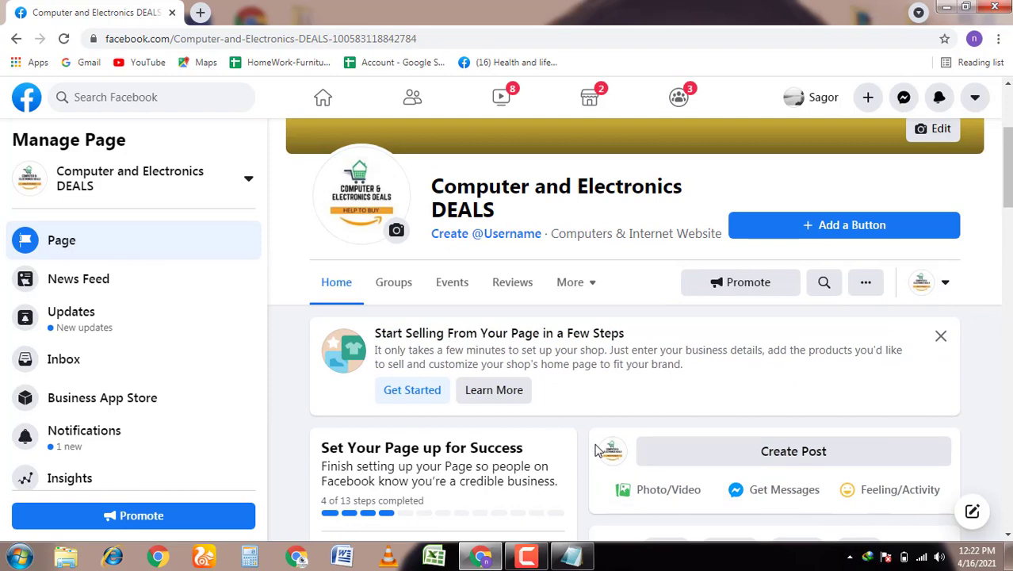
{"action": "scroll", "coordinate": [554, 350], "scroll_direction": "up", "scroll_amount": 3}
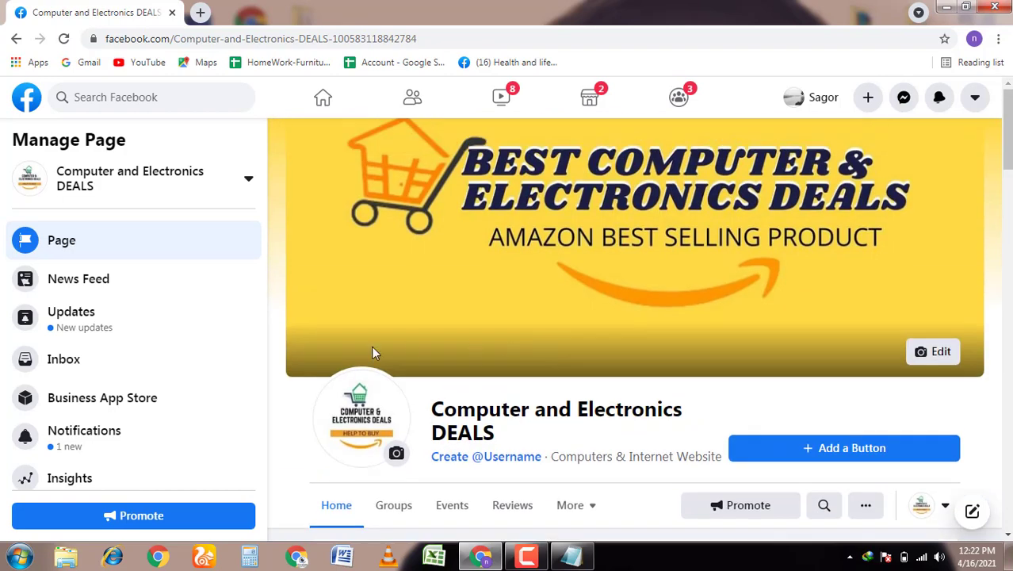